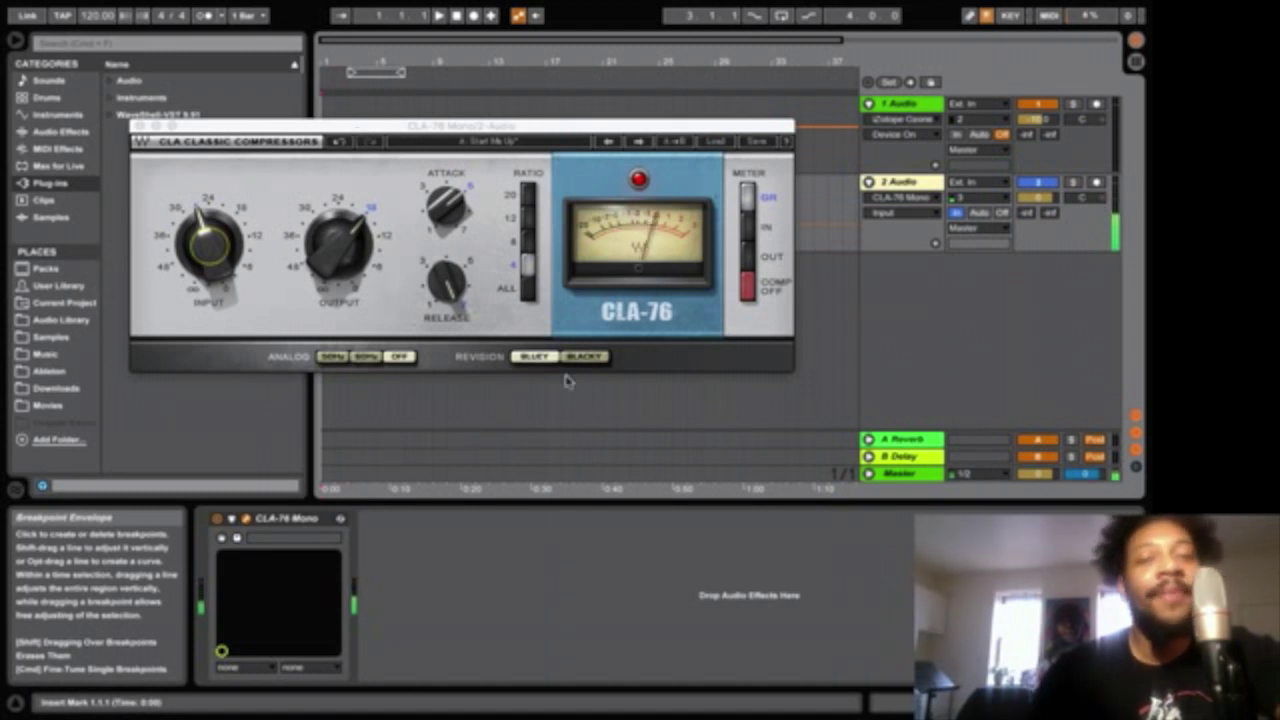
pyautogui.click(536, 360)
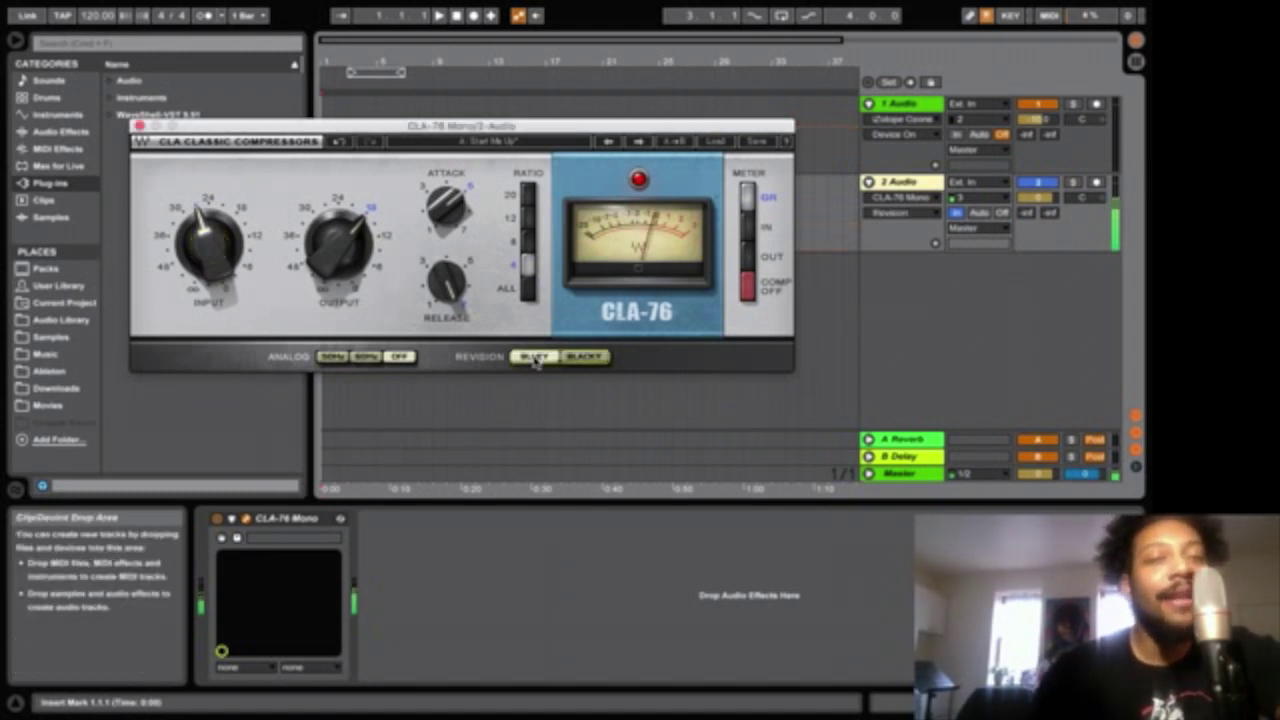
pyautogui.click(584, 362)
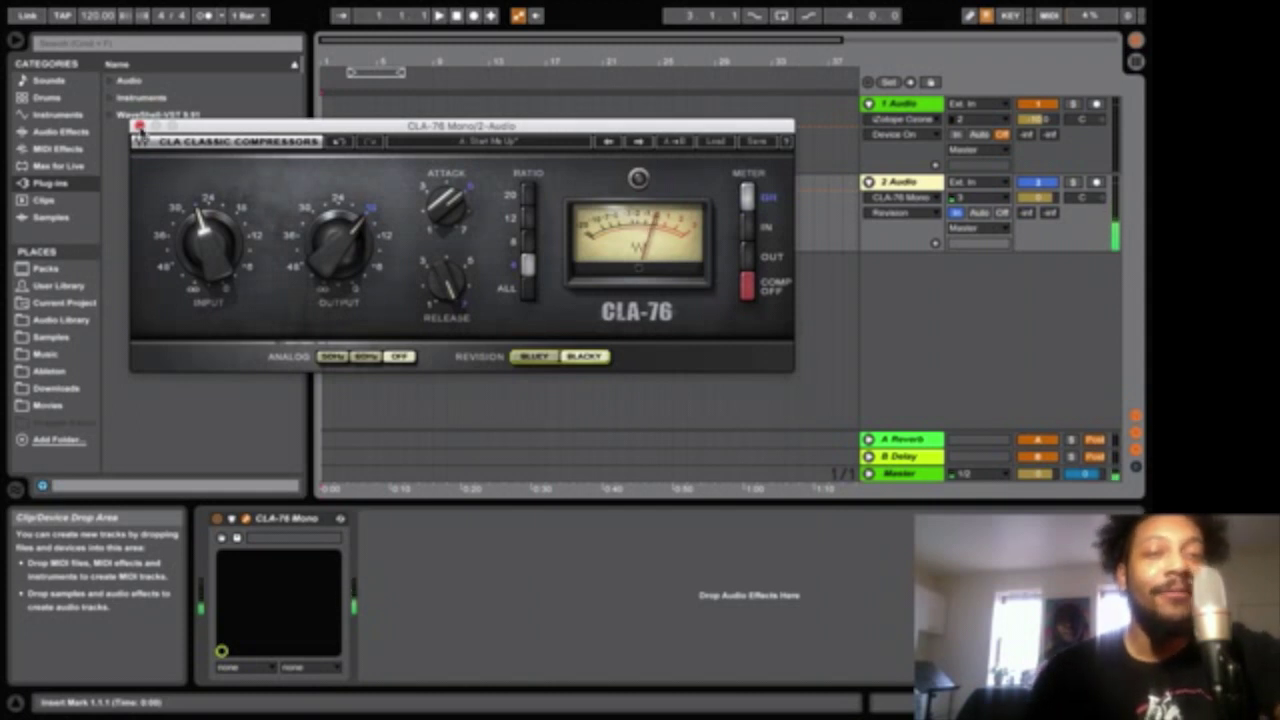
pyautogui.click(534, 360)
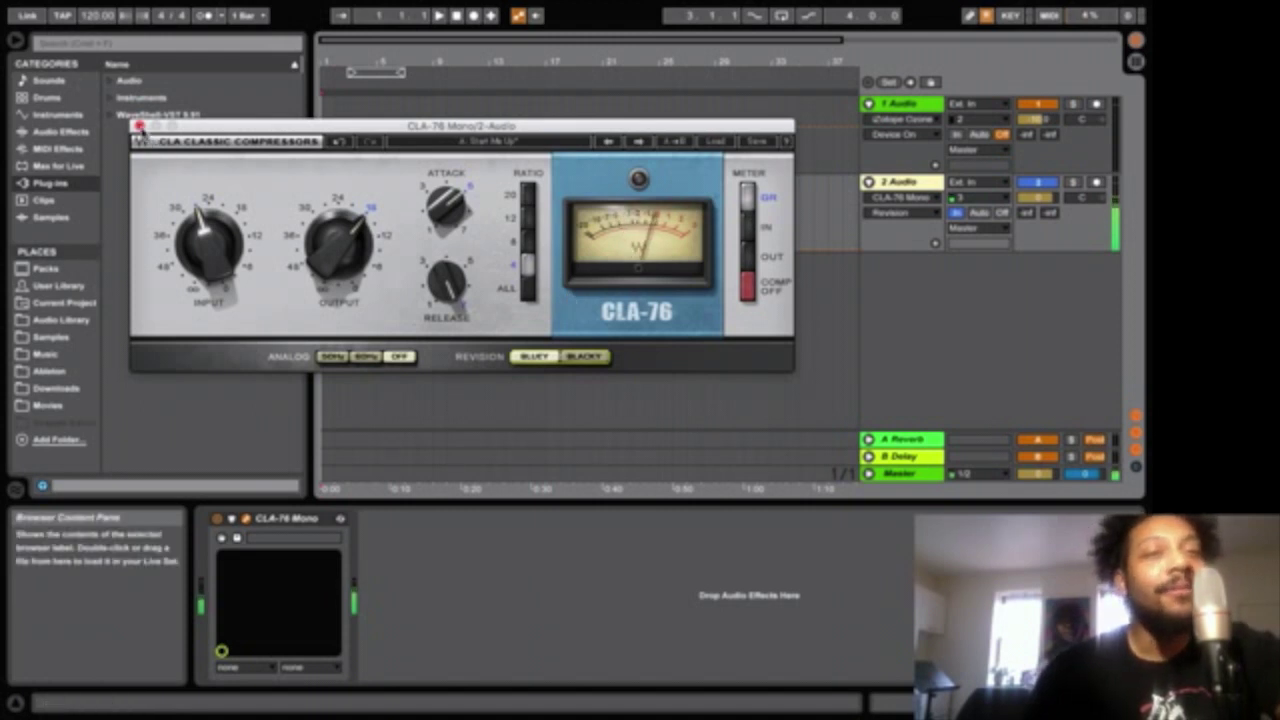
pyautogui.click(139, 127)
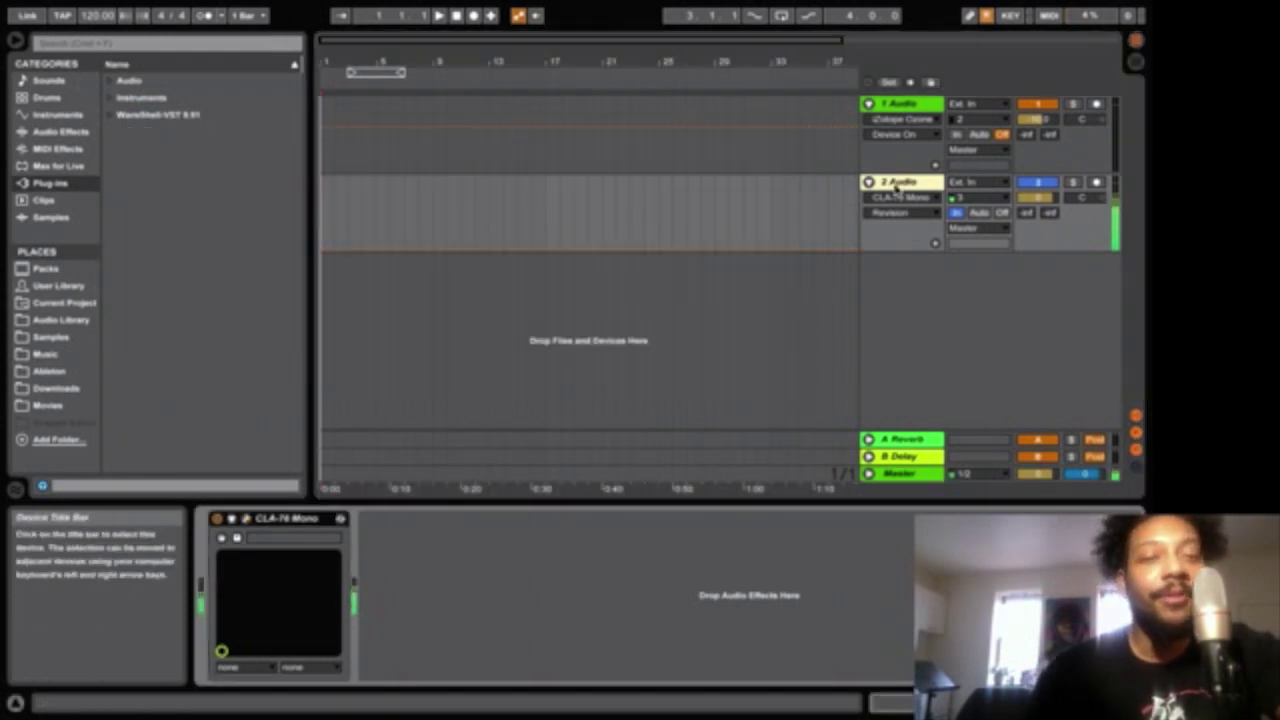
# Select track 1 Audio and open its Kramer Master Tape plugin window.
pyautogui.click(897, 188)
pyautogui.click(900, 104)
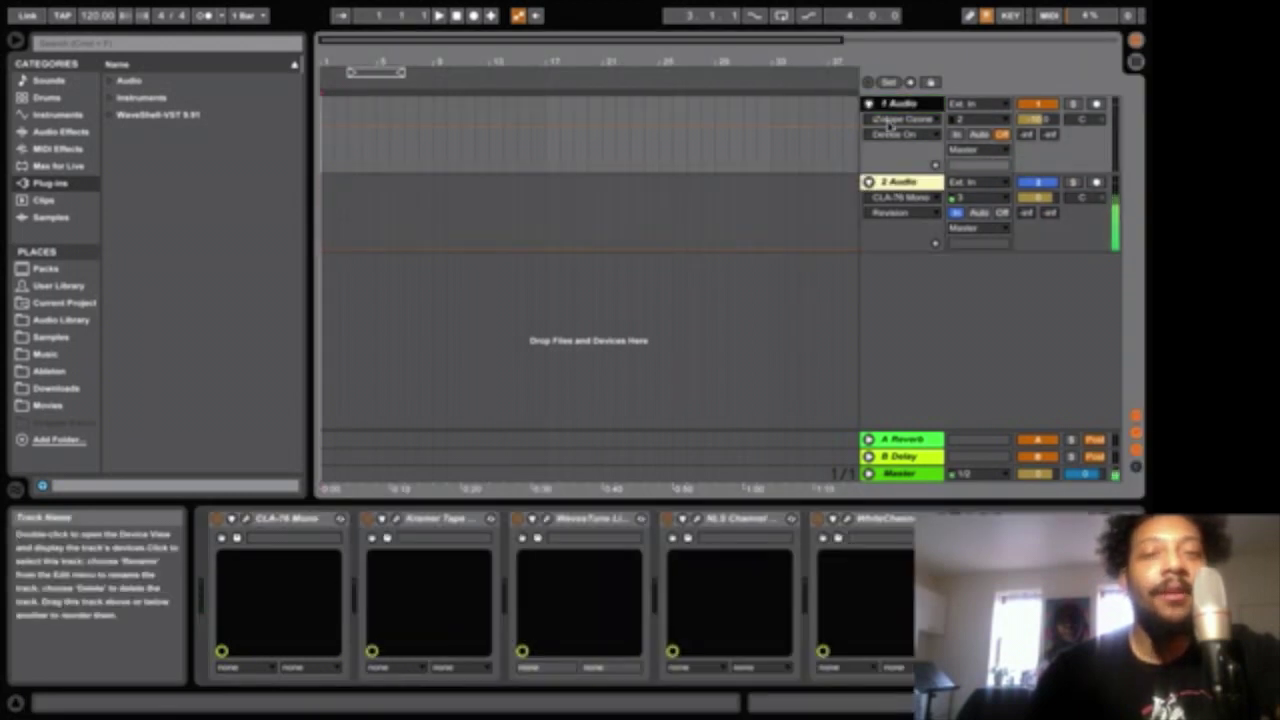
pyautogui.click(397, 518)
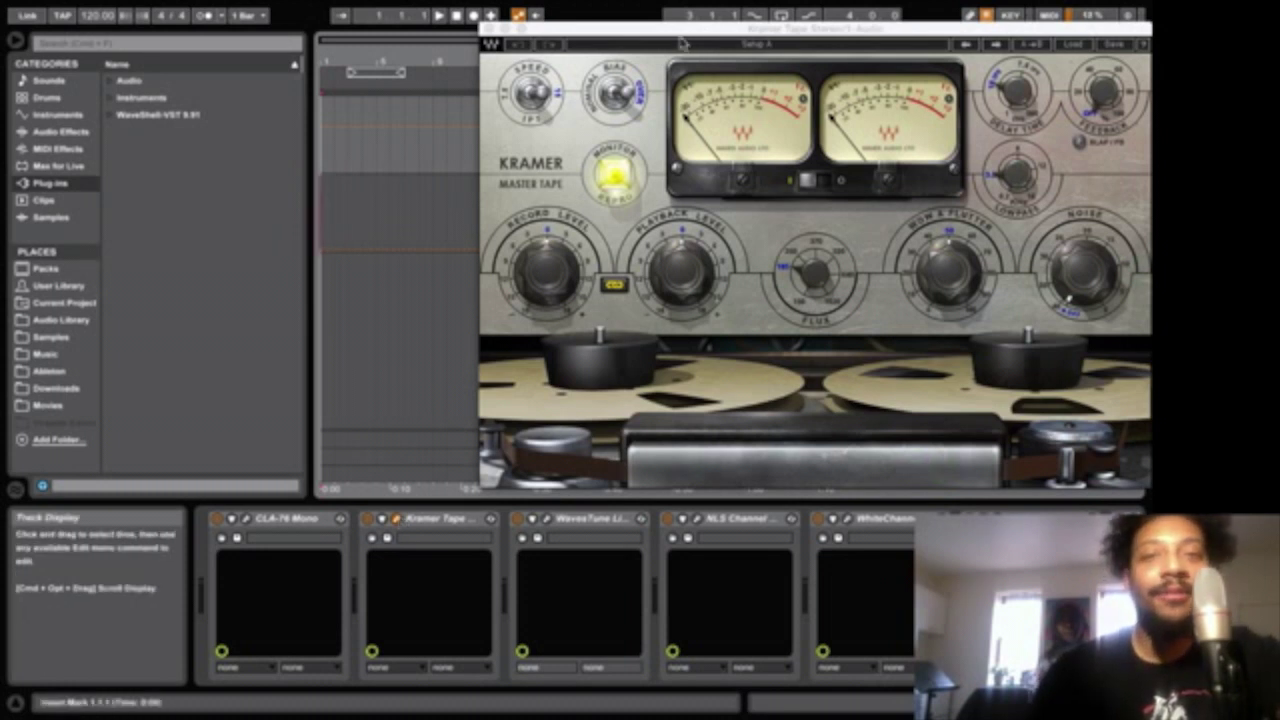
pyautogui.moveTo(674, 40); pyautogui.dragTo(467, 42)
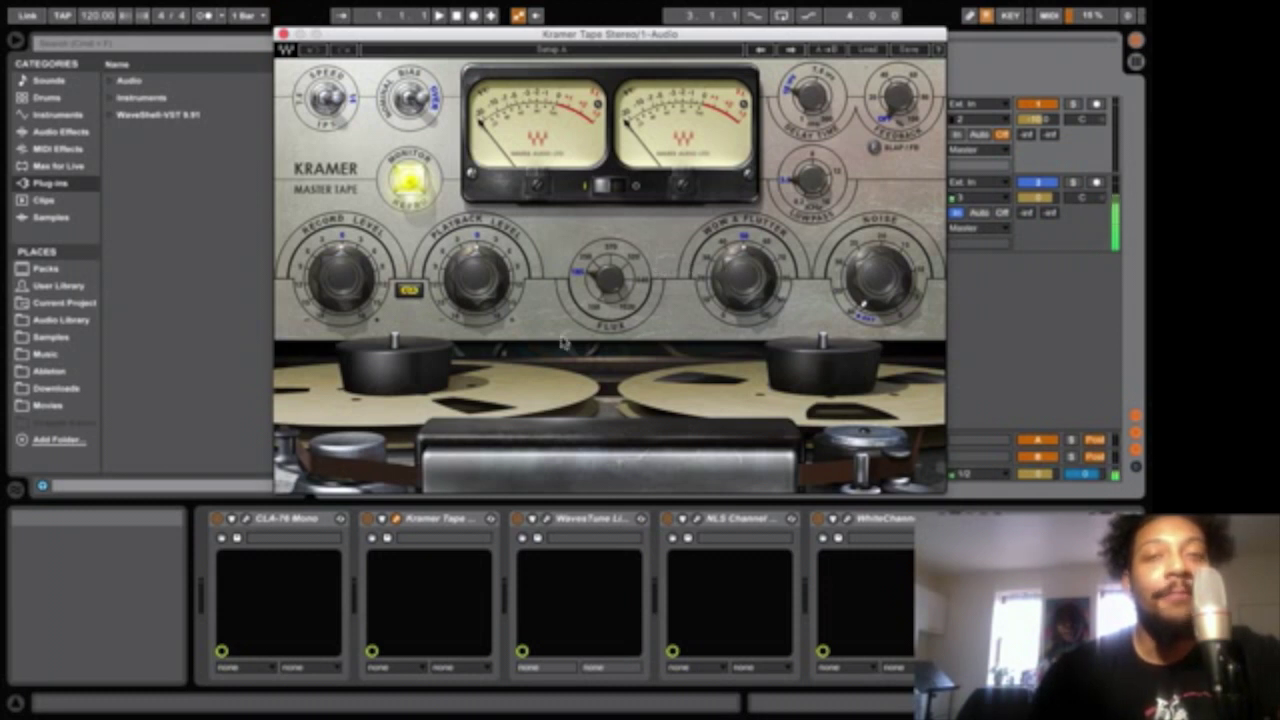
# Load the Mastering Big and Open preset, set tape speed to 15 ips, and close the window.
pyautogui.click(870, 52)
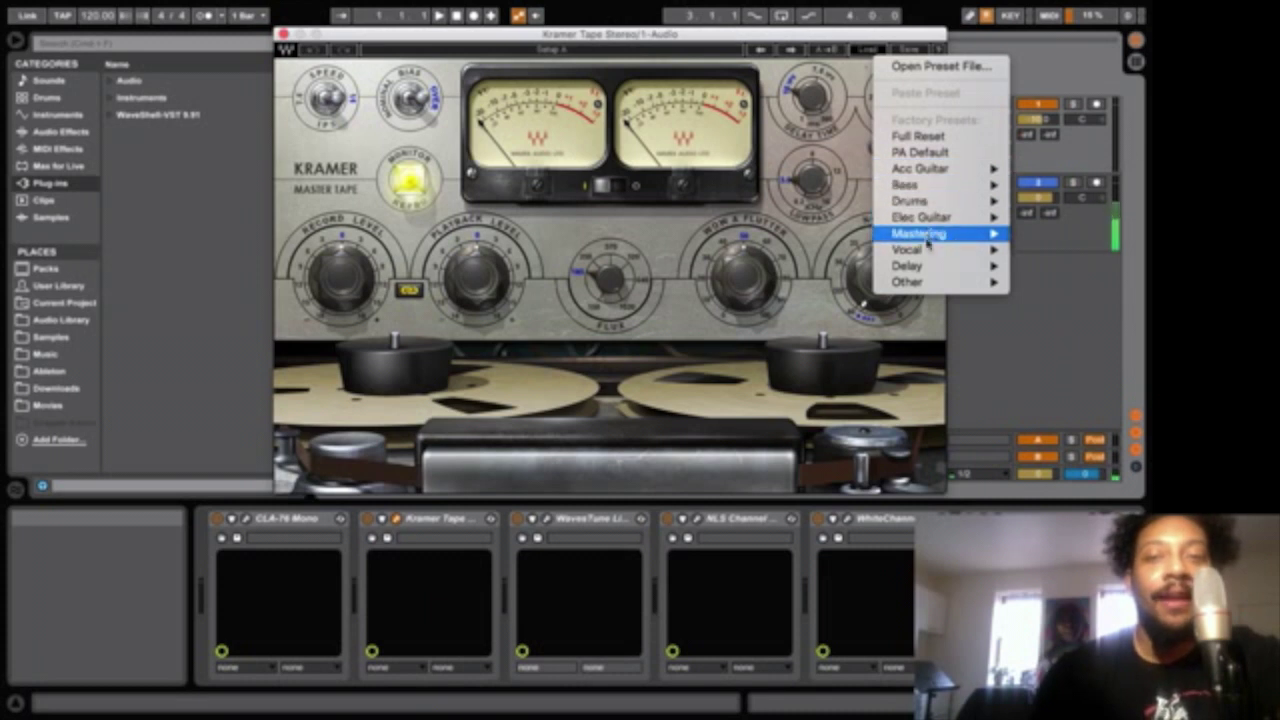
pyautogui.moveTo(927, 252)
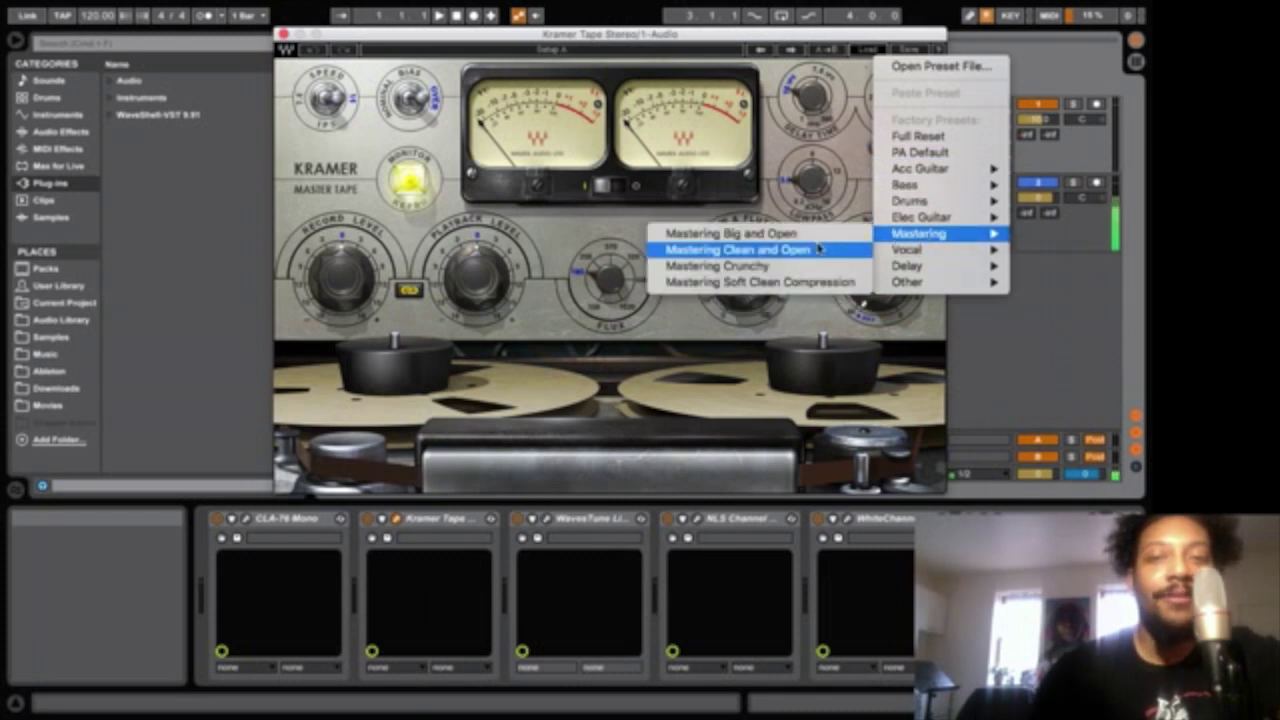
pyautogui.click(728, 235)
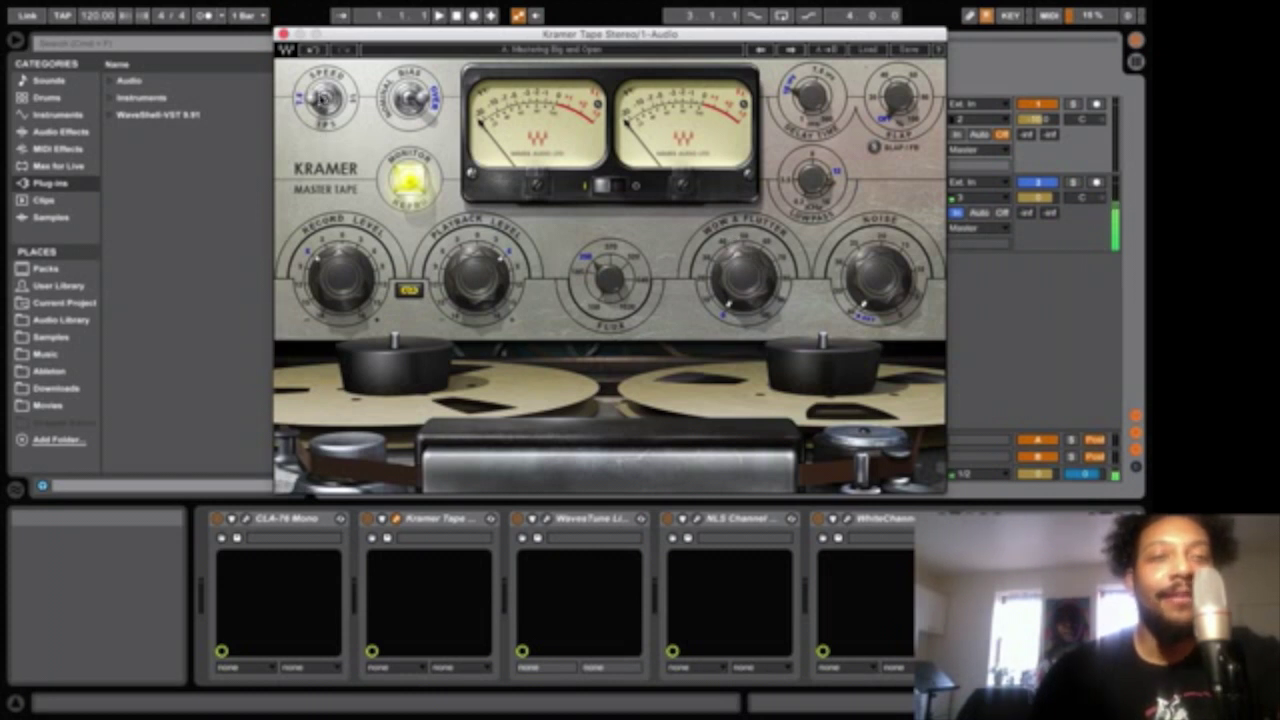
pyautogui.click(322, 98)
pyautogui.click(320, 98)
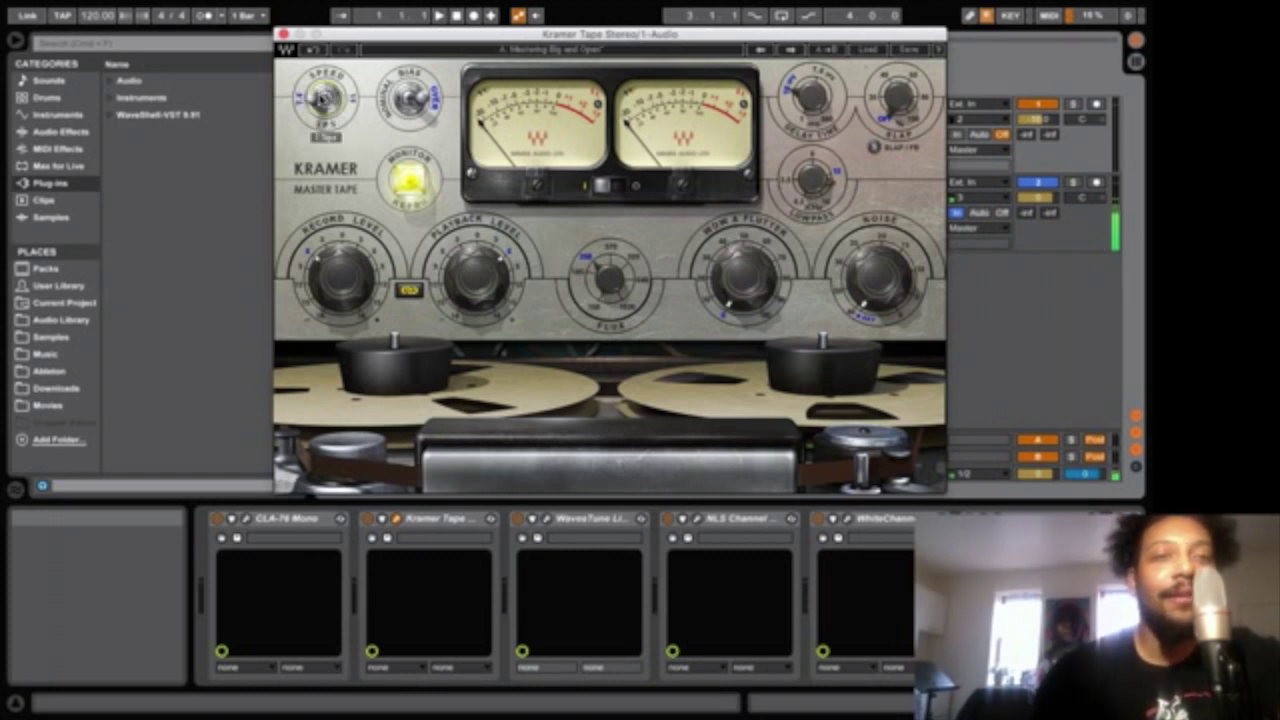
pyautogui.click(321, 98)
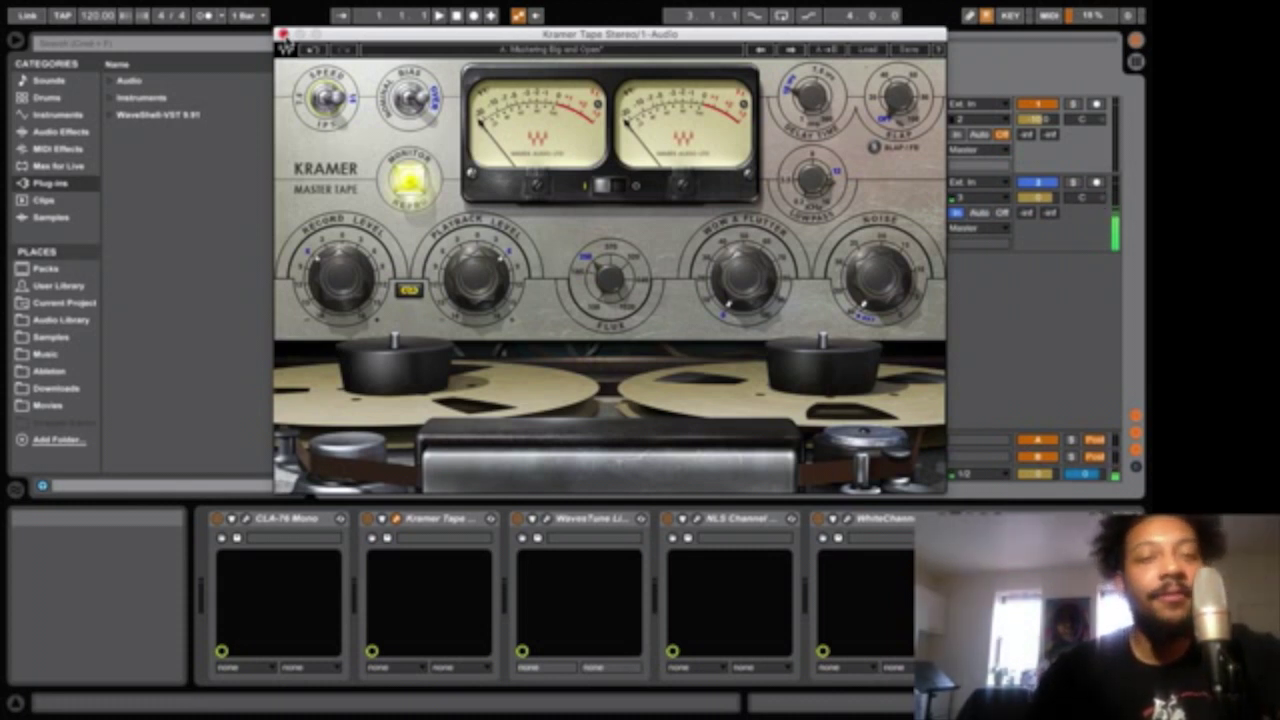
pyautogui.click(396, 518)
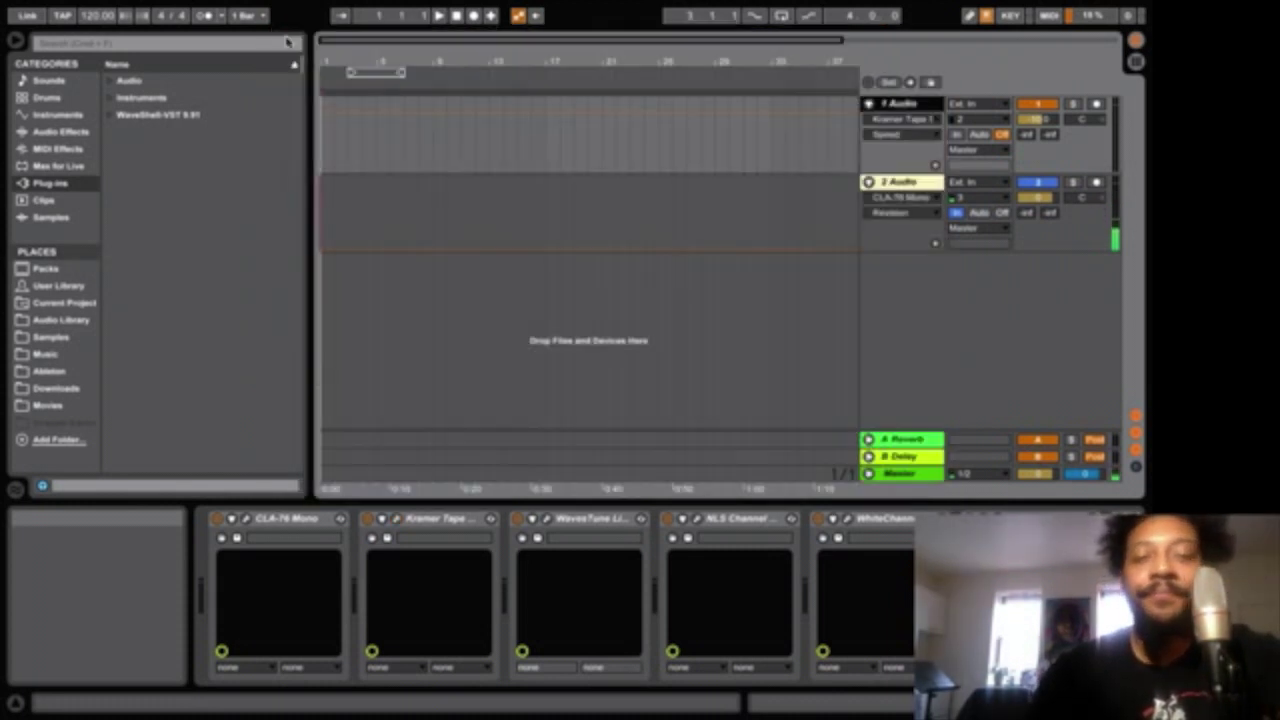
# Lower WavesTune Lite's Note Transition from 120 and its correction Speed, then close the window.
pyautogui.click(547, 519)
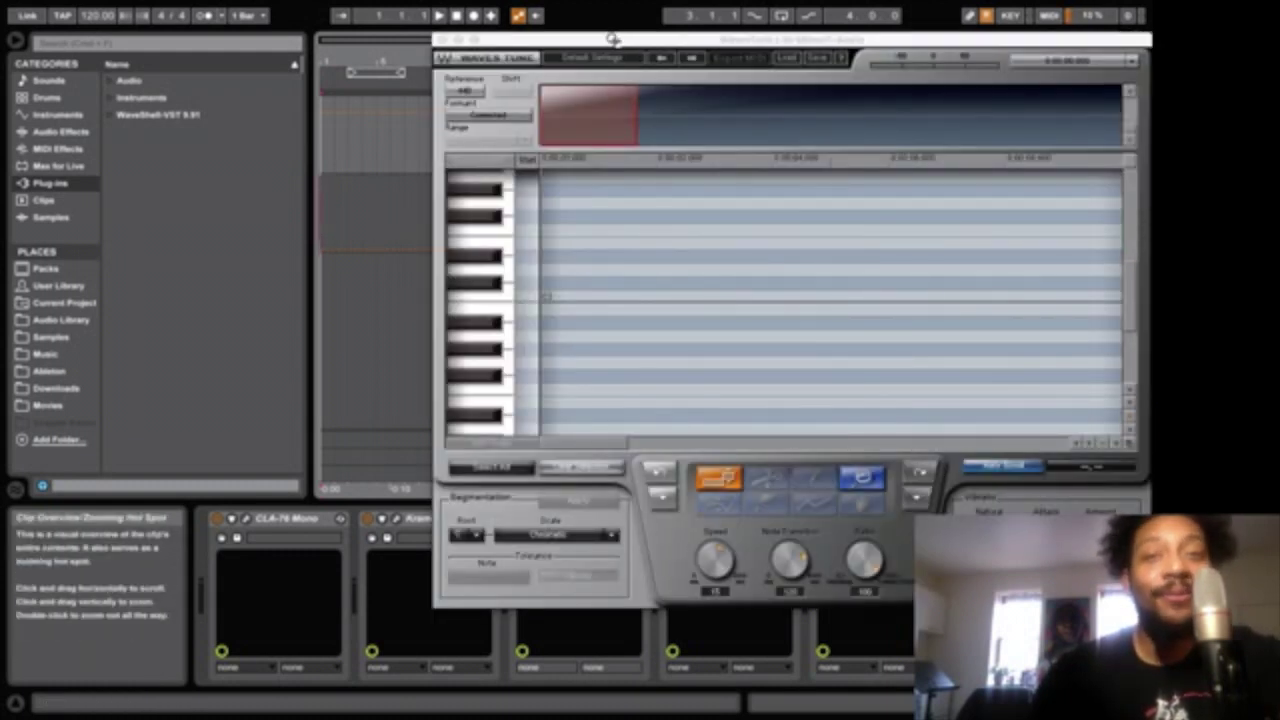
pyautogui.moveTo(612, 38); pyautogui.dragTo(263, 65)
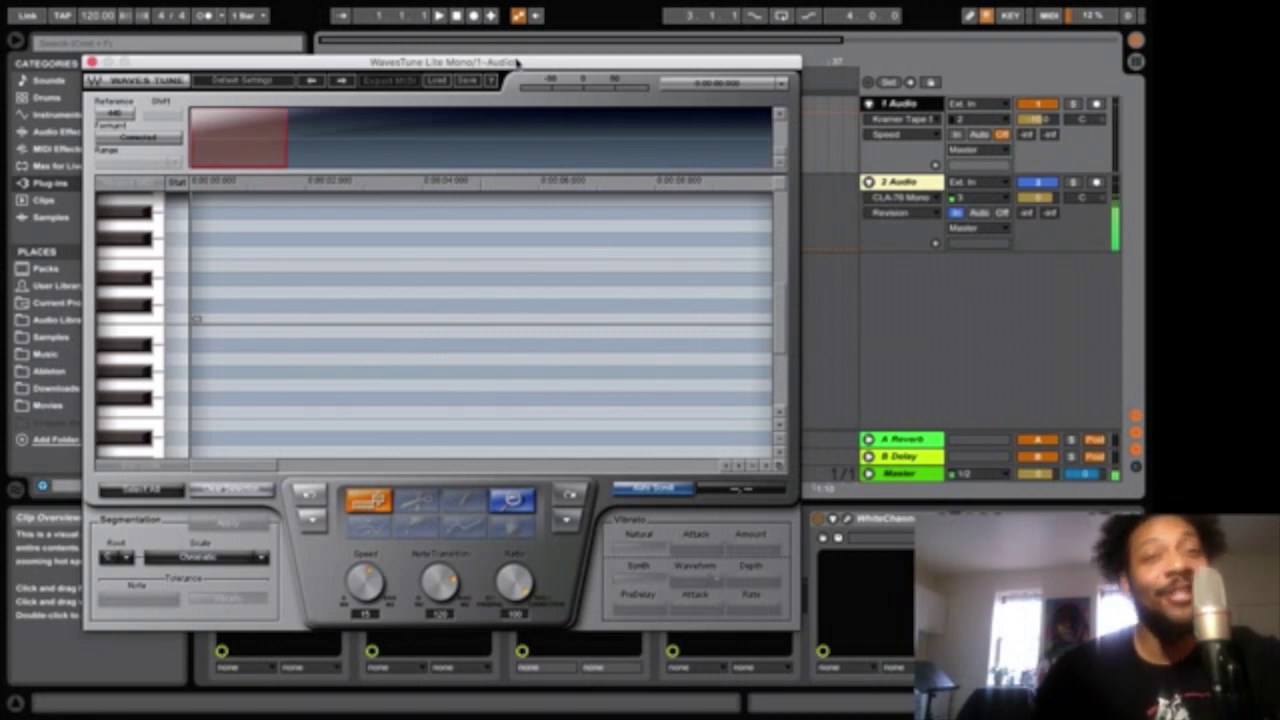
pyautogui.moveTo(516, 63); pyautogui.dragTo(797, 19)
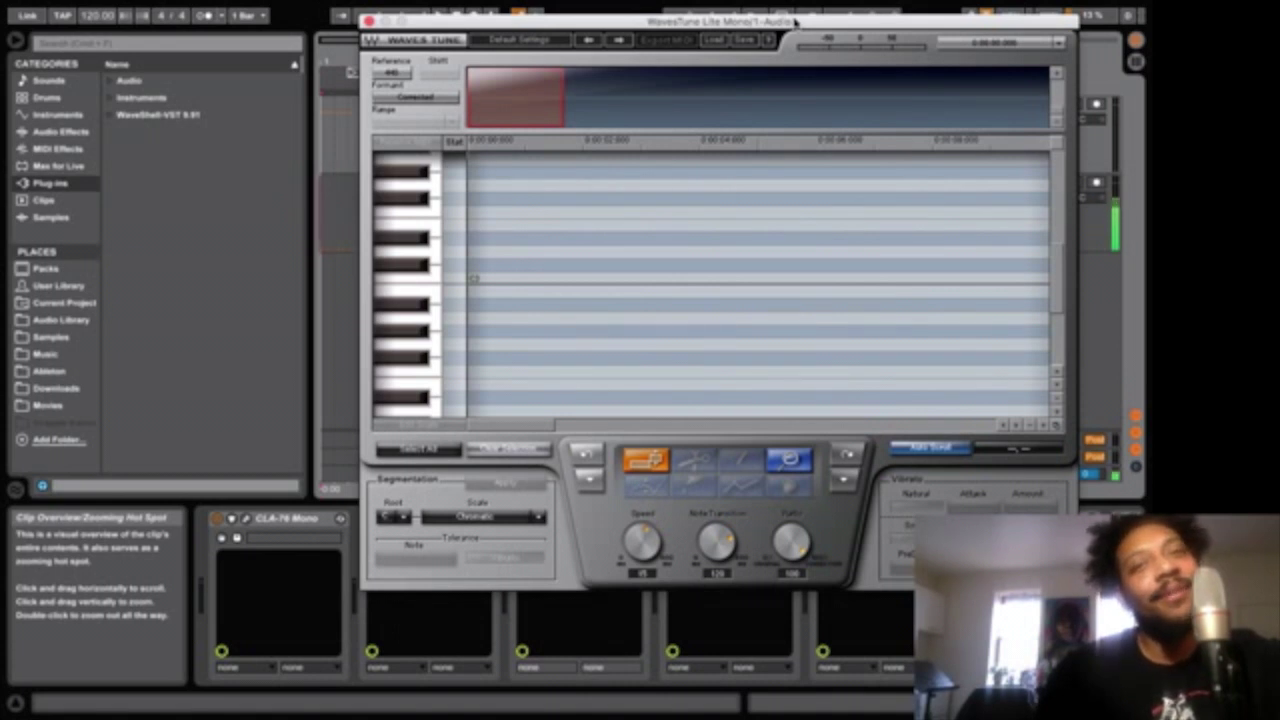
pyautogui.moveTo(797, 19); pyautogui.dragTo(676, 38)
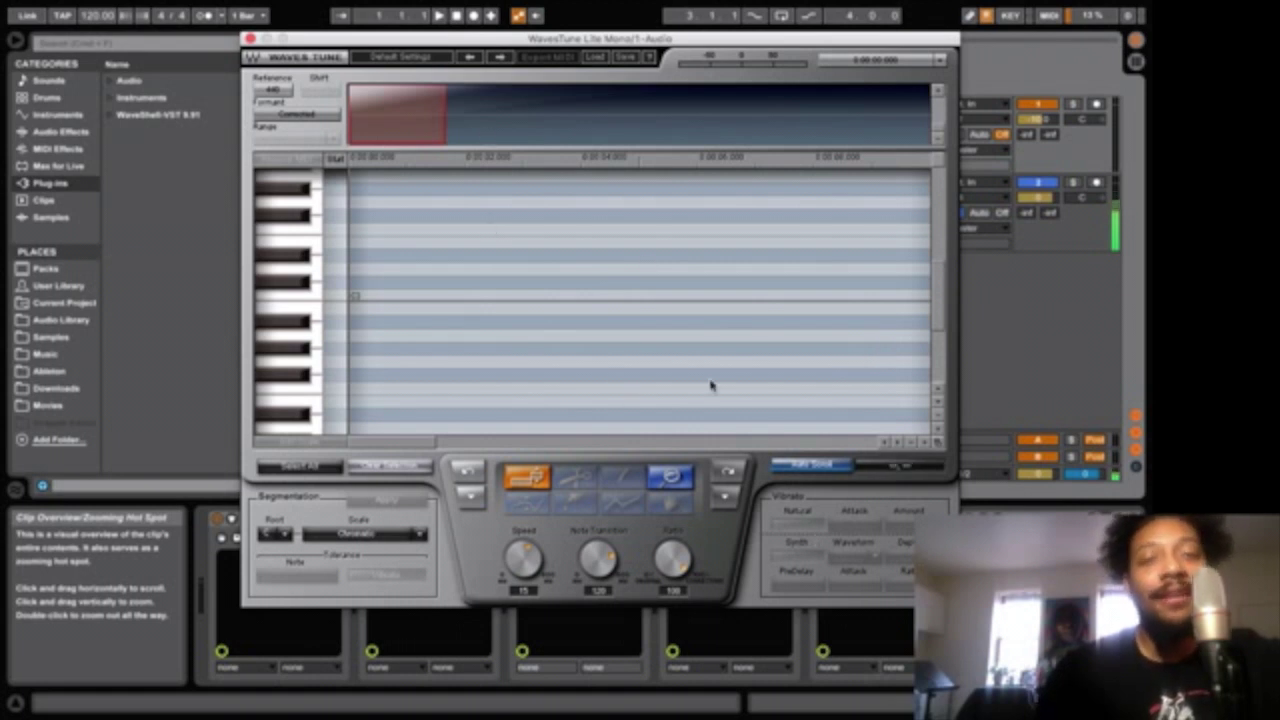
pyautogui.moveTo(598, 558); pyautogui.dragTo(598, 592)
pyautogui.moveTo(522, 558); pyautogui.dragTo(522, 590)
pyautogui.click(250, 38)
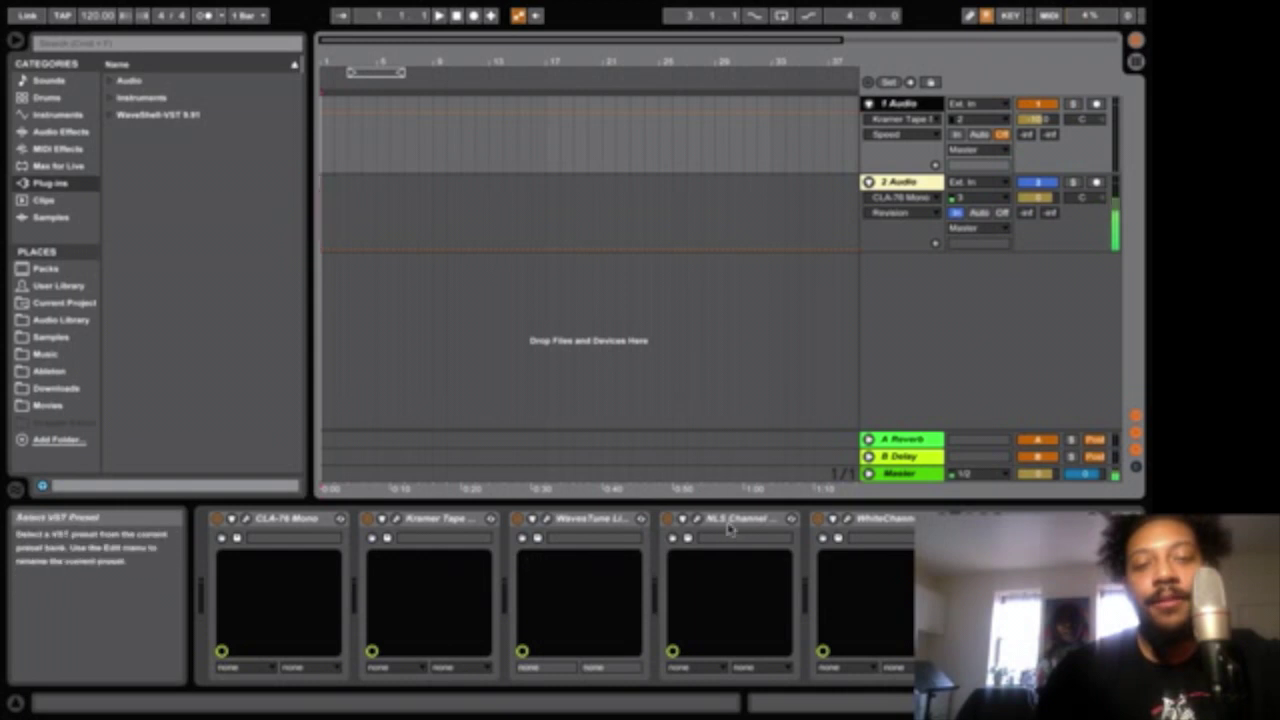
# Audition the NEVO and SPIKE models, settle NLS Channel on MIKE, then close it.
pyautogui.click(696, 519)
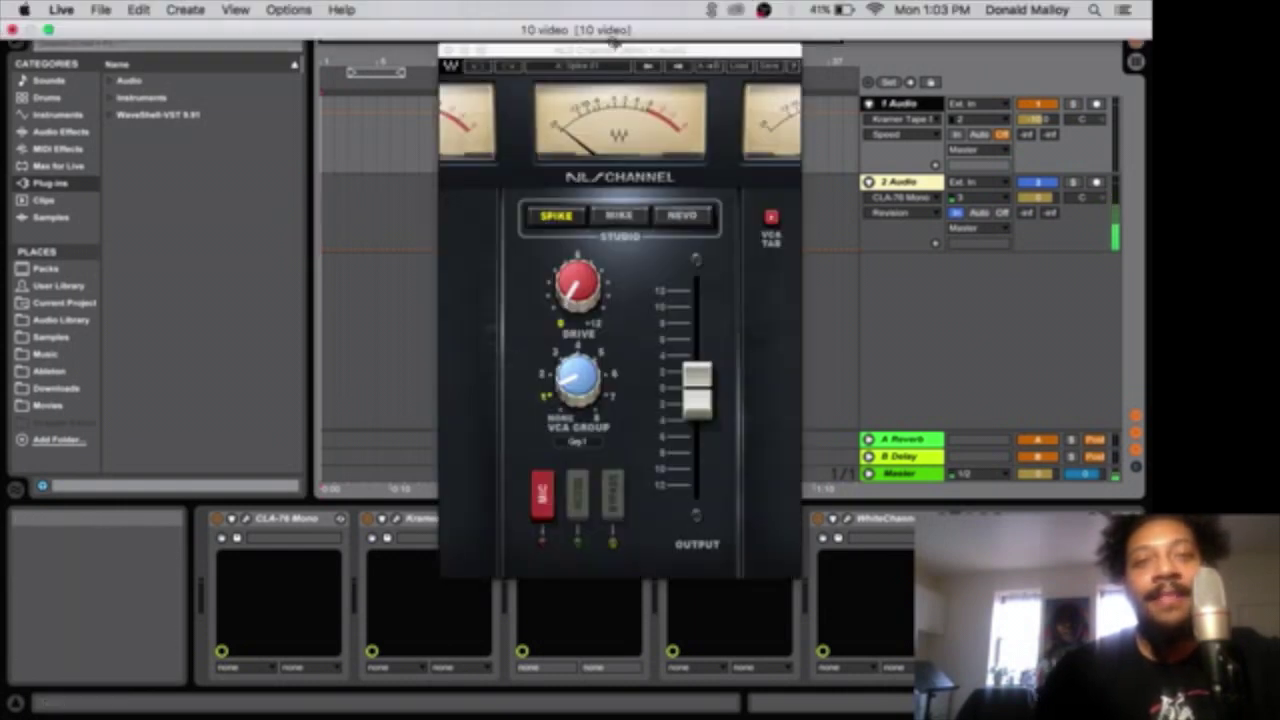
pyautogui.moveTo(643, 53); pyautogui.dragTo(469, 57)
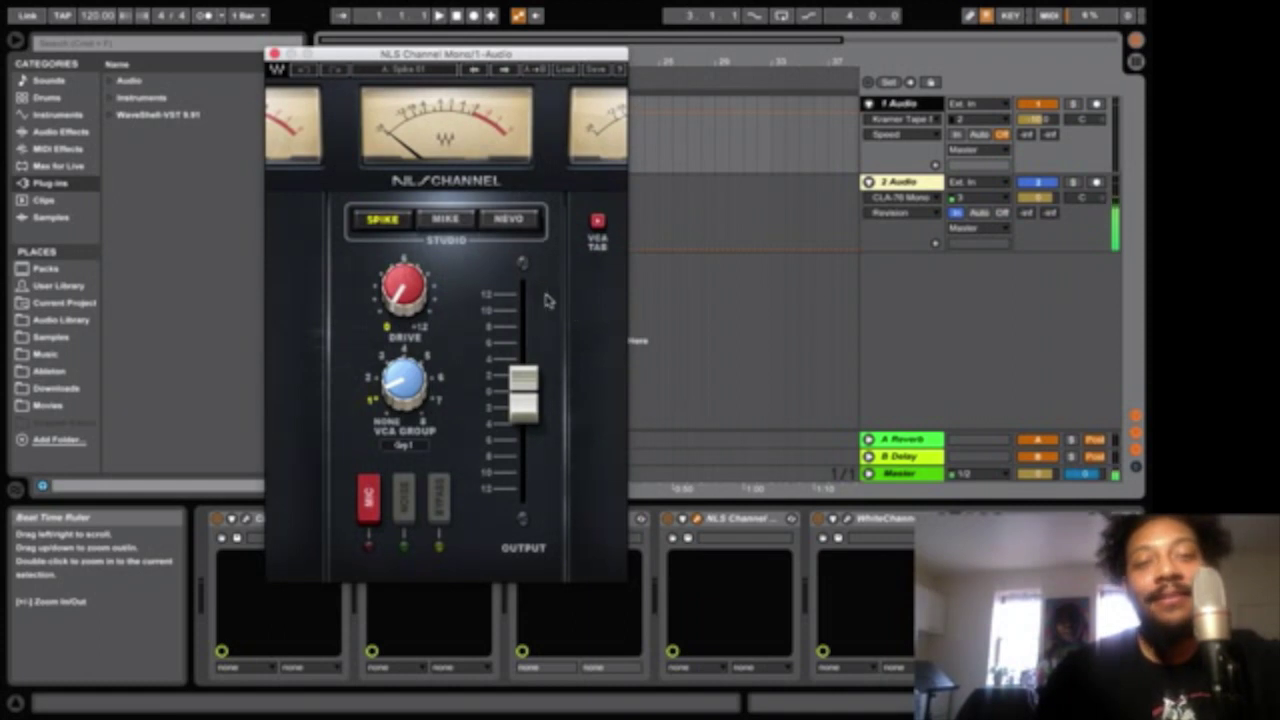
pyautogui.moveTo(515, 386)
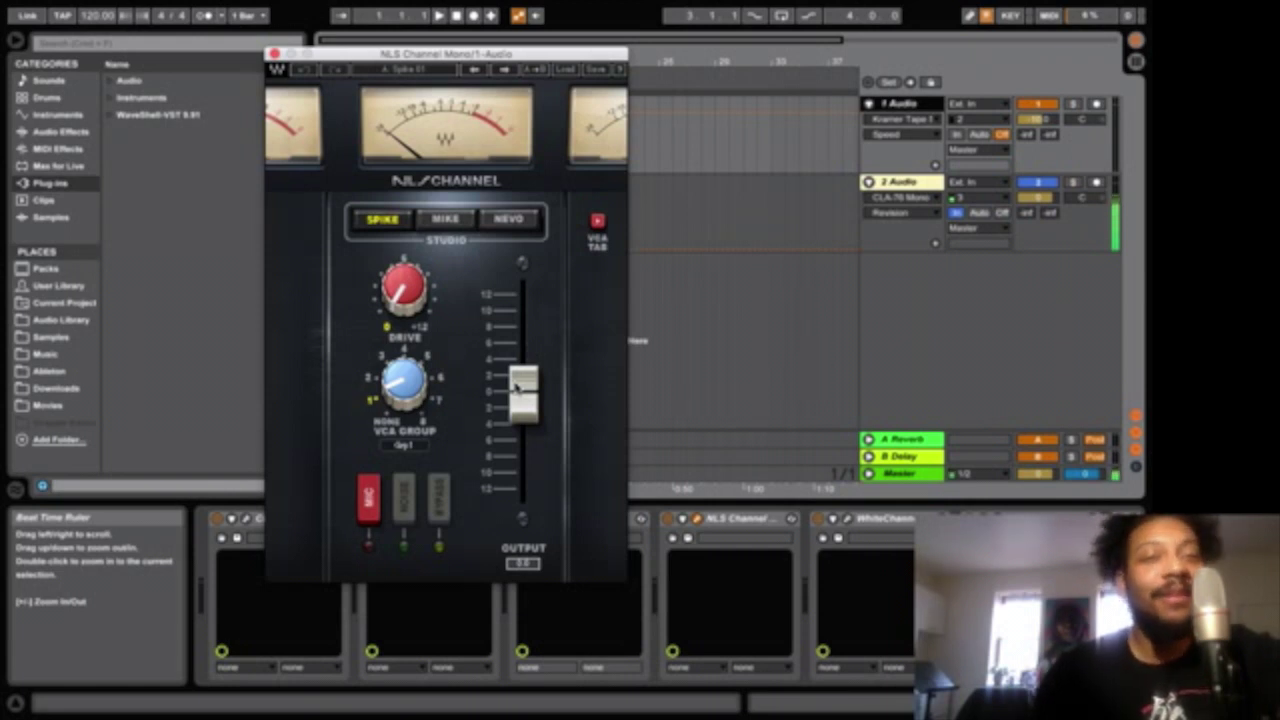
pyautogui.click(447, 221)
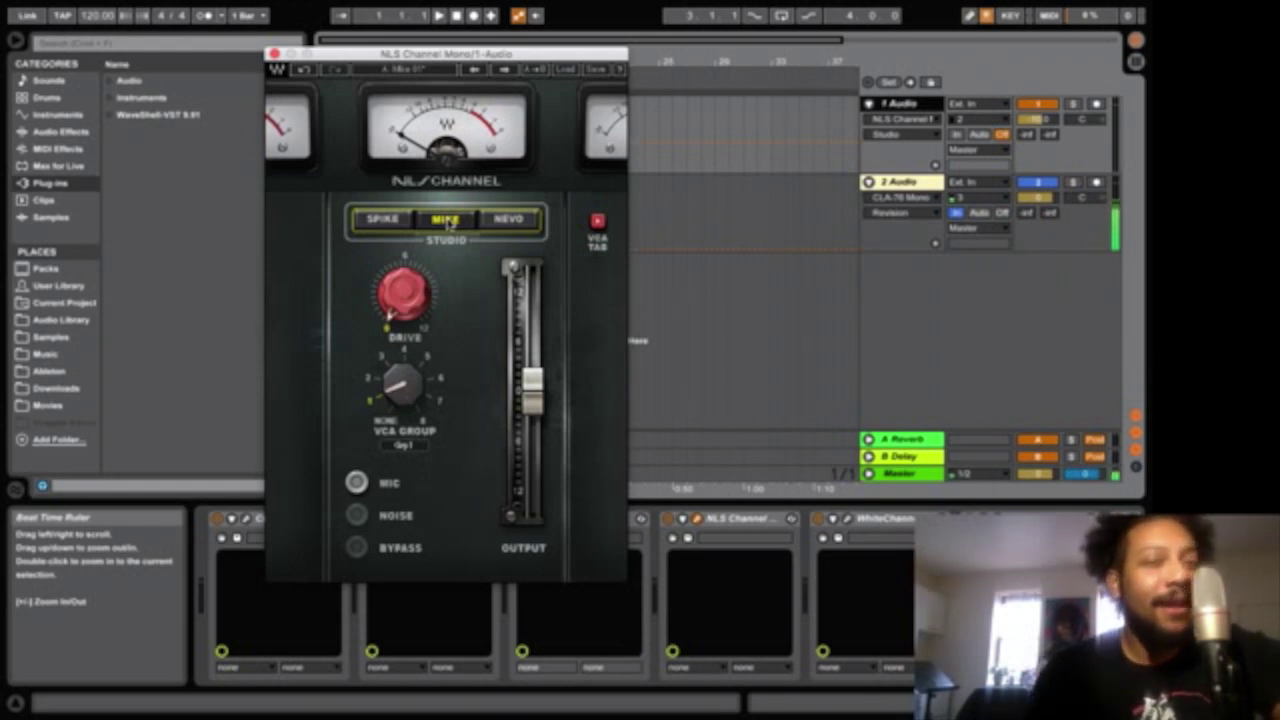
pyautogui.click(598, 222)
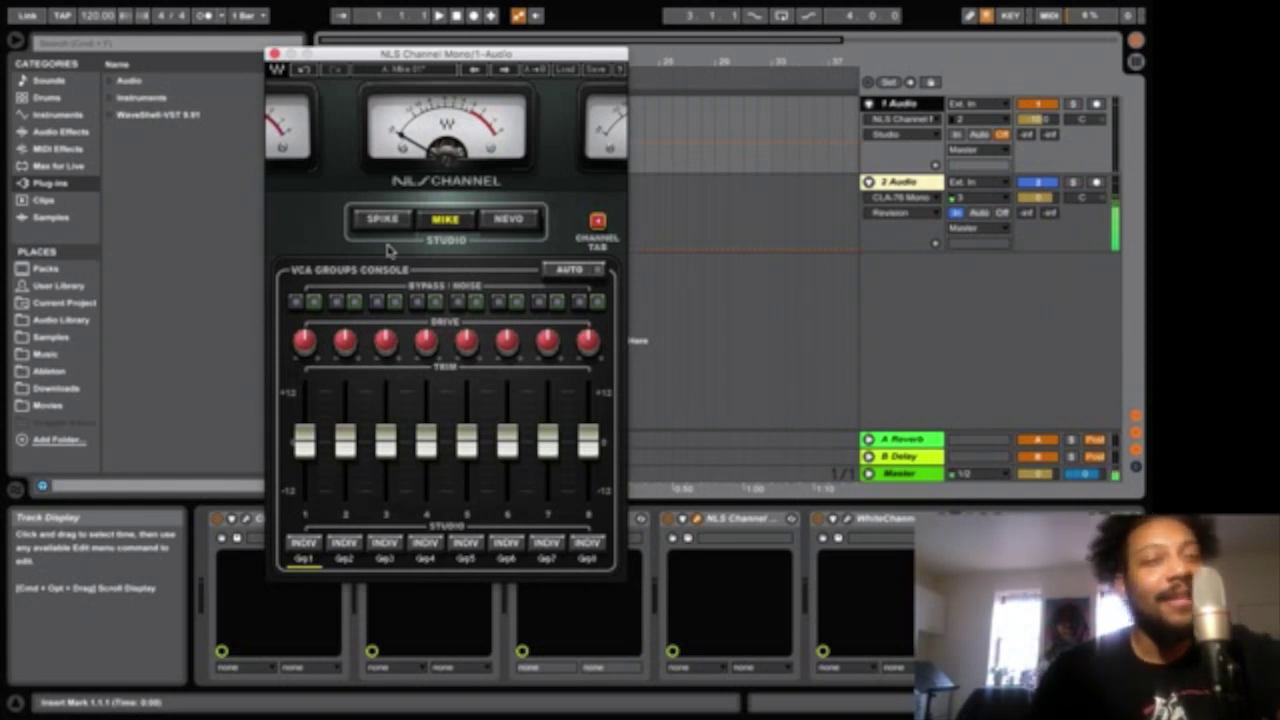
pyautogui.click(512, 218)
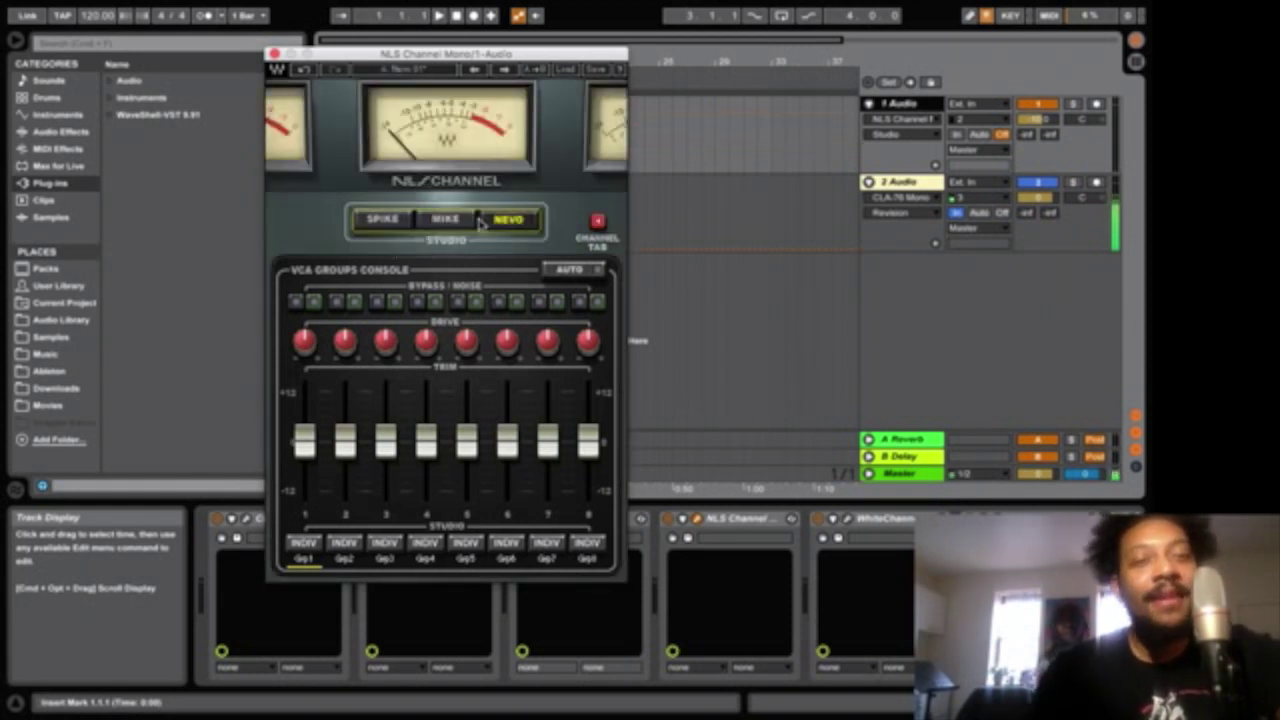
pyautogui.click(387, 222)
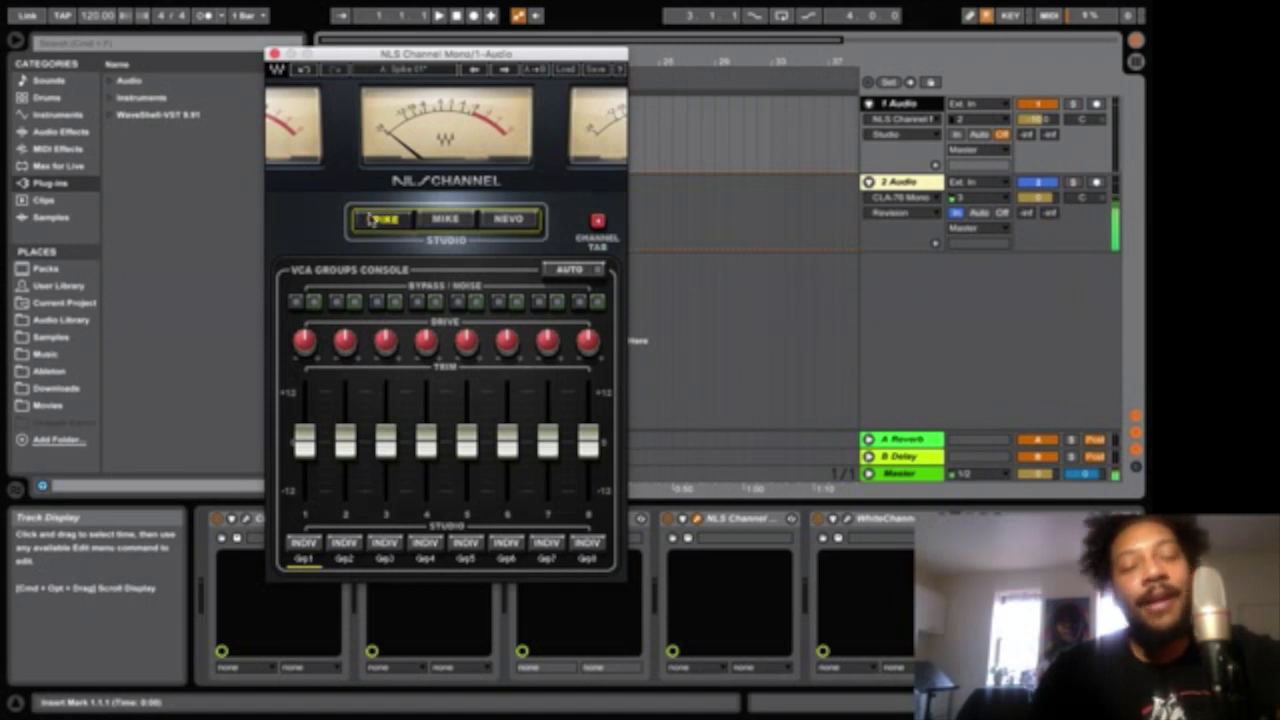
pyautogui.click(422, 222)
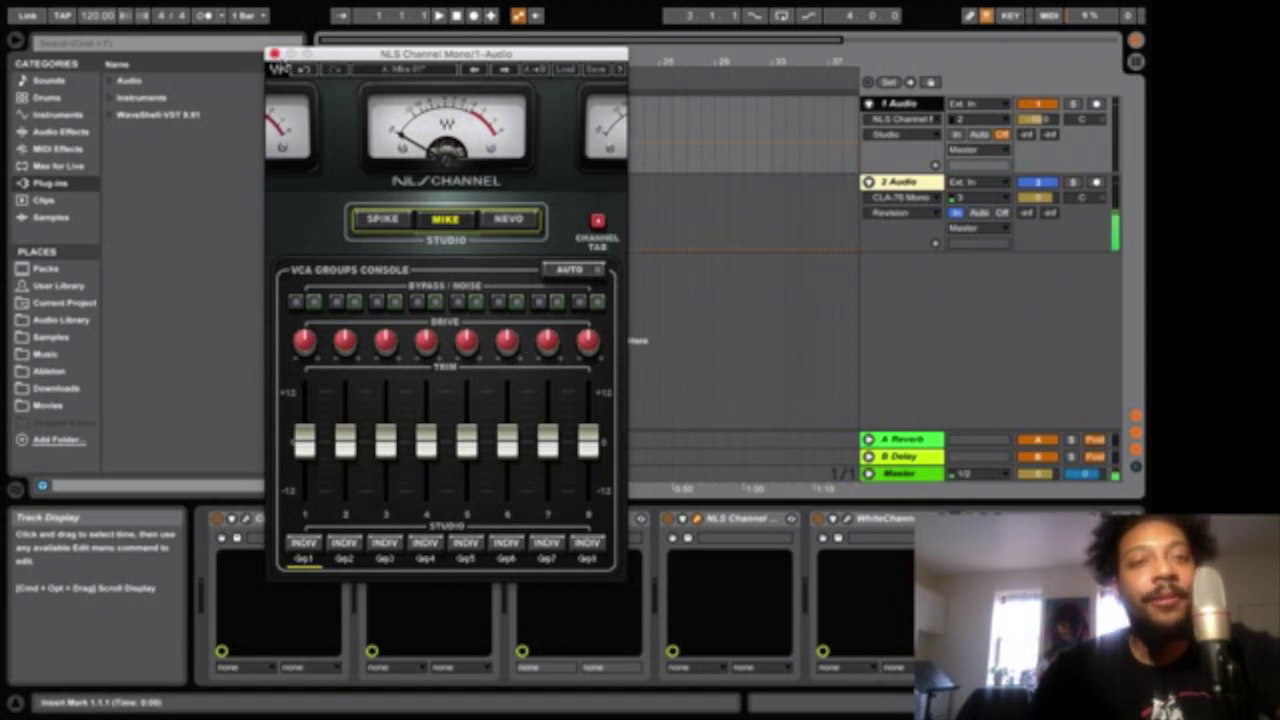
pyautogui.click(275, 54)
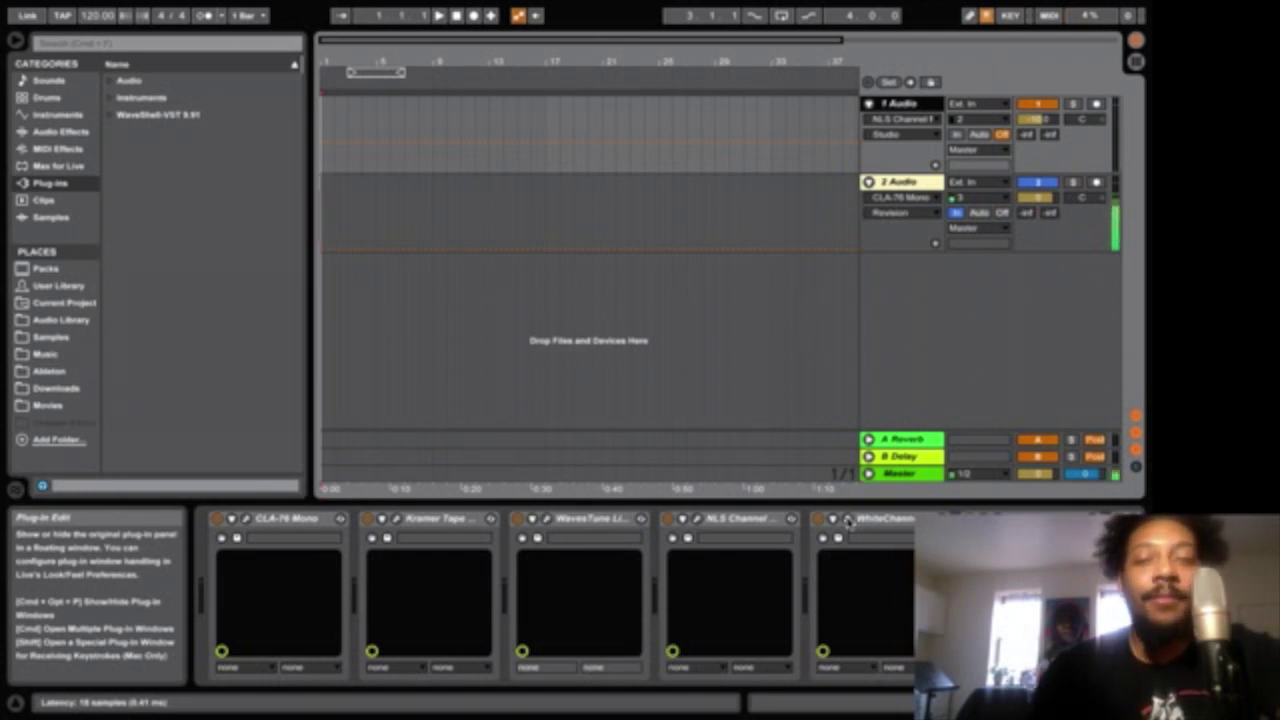
# Open the T-RackS White Channel window on track 1 and position it beside the mixer.
pyautogui.click(846, 519)
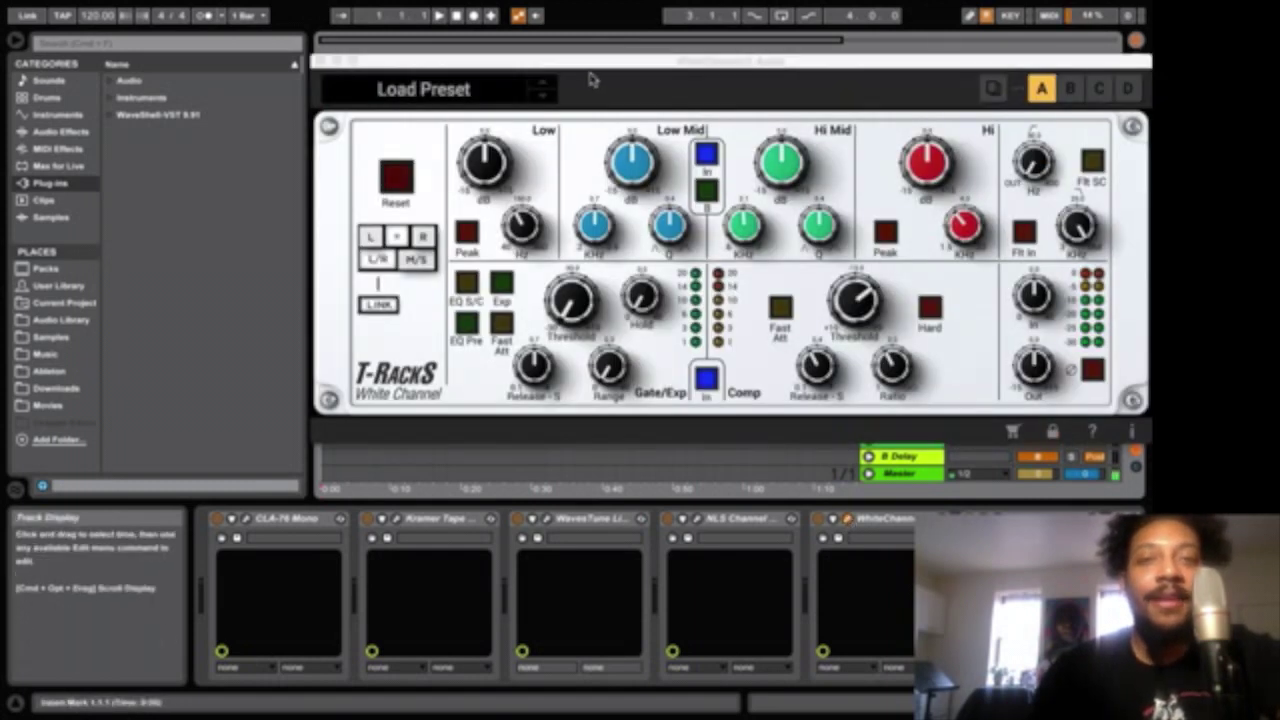
pyautogui.moveTo(579, 72); pyautogui.dragTo(361, 78)
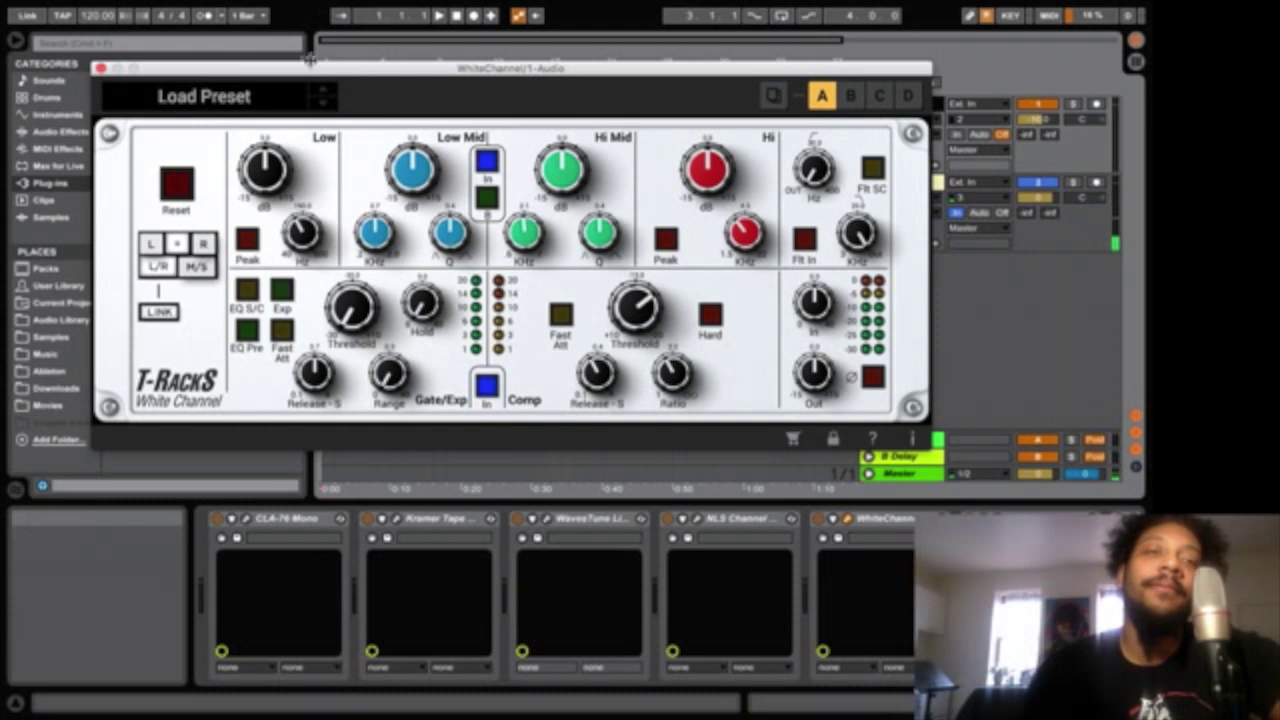
pyautogui.moveTo(305, 72); pyautogui.dragTo(541, 101)
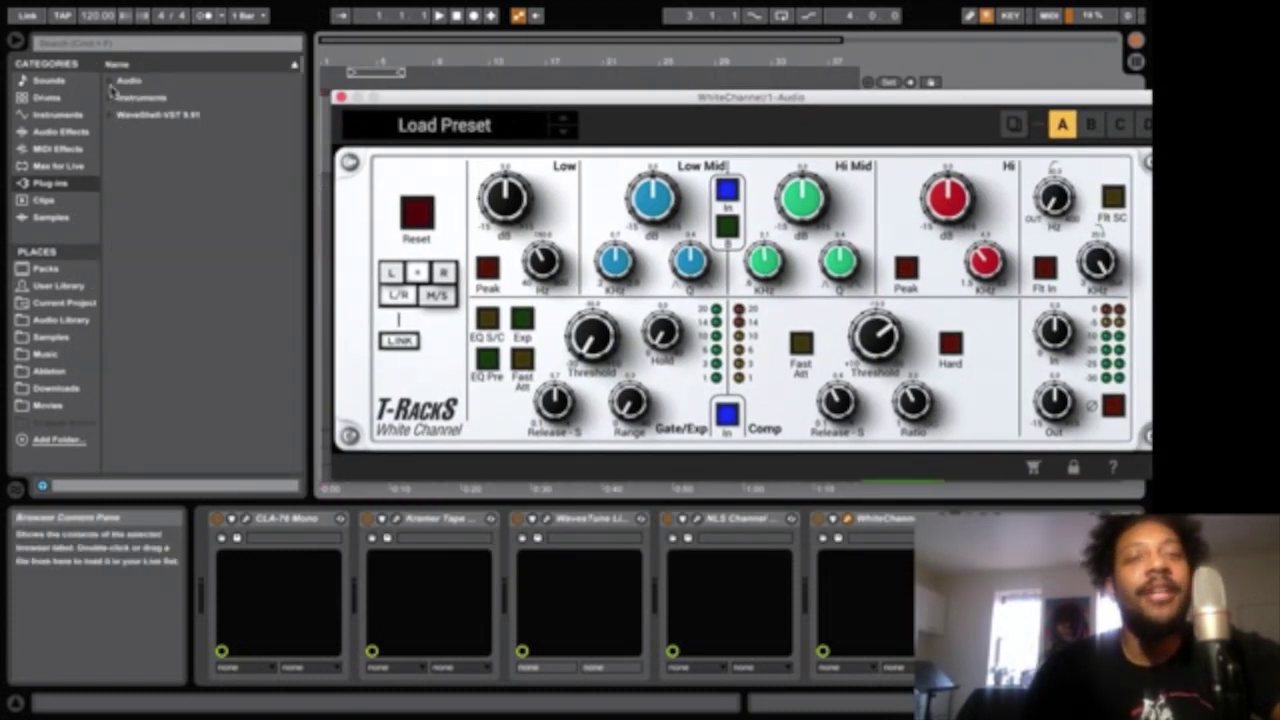
pyautogui.moveTo(580, 104); pyautogui.dragTo(352, 76)
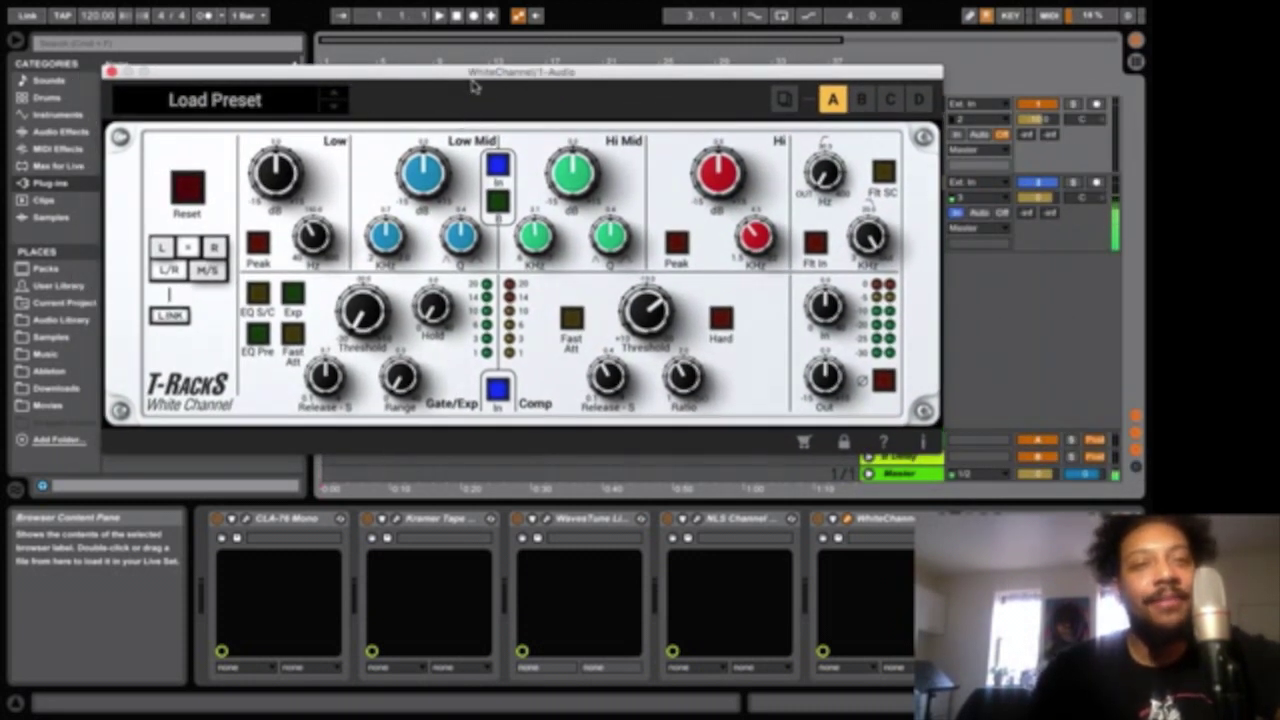
pyautogui.moveTo(443, 80)
pyautogui.mouseDown()
pyautogui.moveTo(426, 79)
pyautogui.moveTo(540, 199)
pyautogui.moveTo(377, 62)
pyautogui.moveTo(427, 127)
pyautogui.moveTo(429, 96)
pyautogui.moveTo(477, 80)
pyautogui.moveTo(394, 124)
pyautogui.moveTo(460, 141)
pyautogui.moveTo(461, 80)
pyautogui.mouseUp()
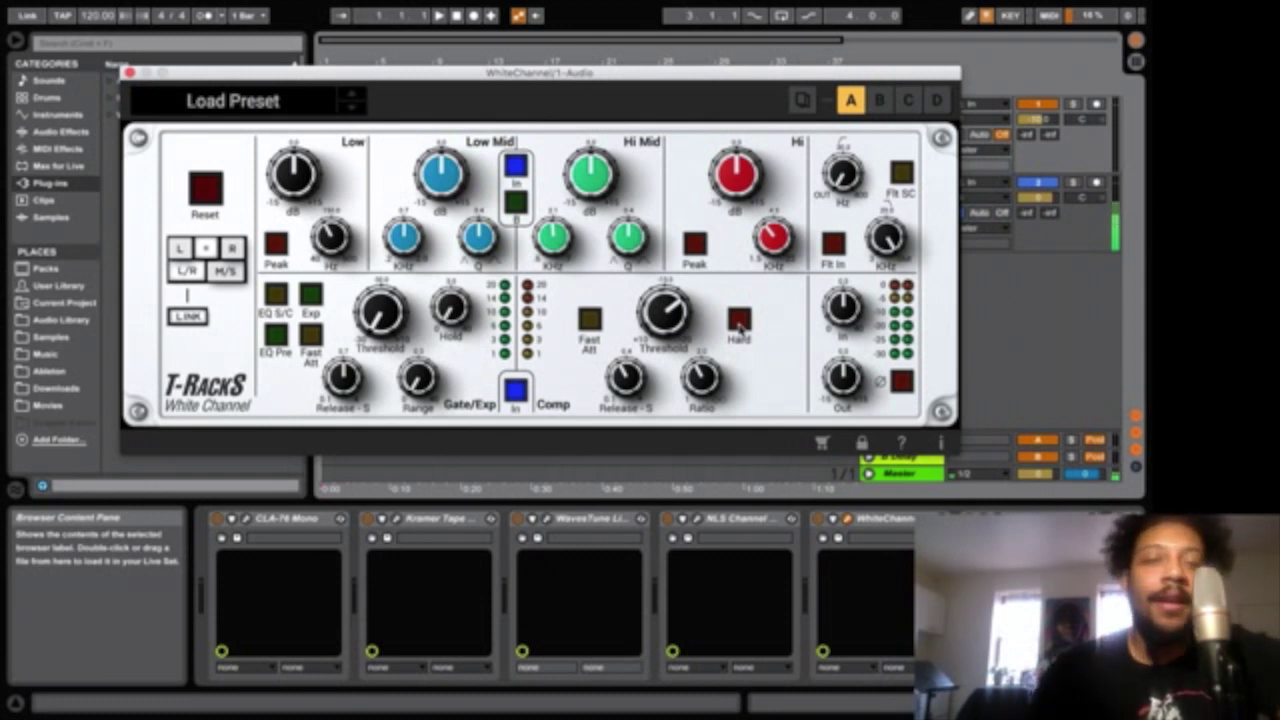
# Engage hard-knee compression, adjust threshold, shorten release, and enable the high filter.
pyautogui.click(739, 320)
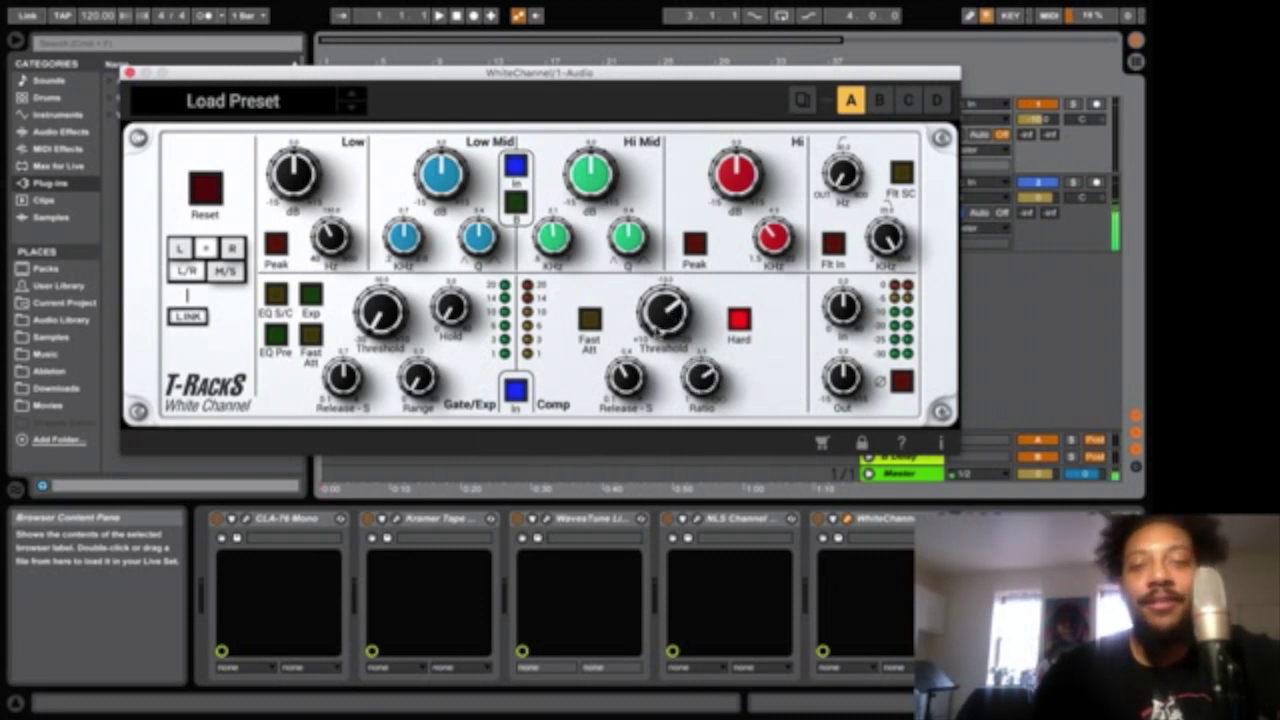
pyautogui.click(738, 321)
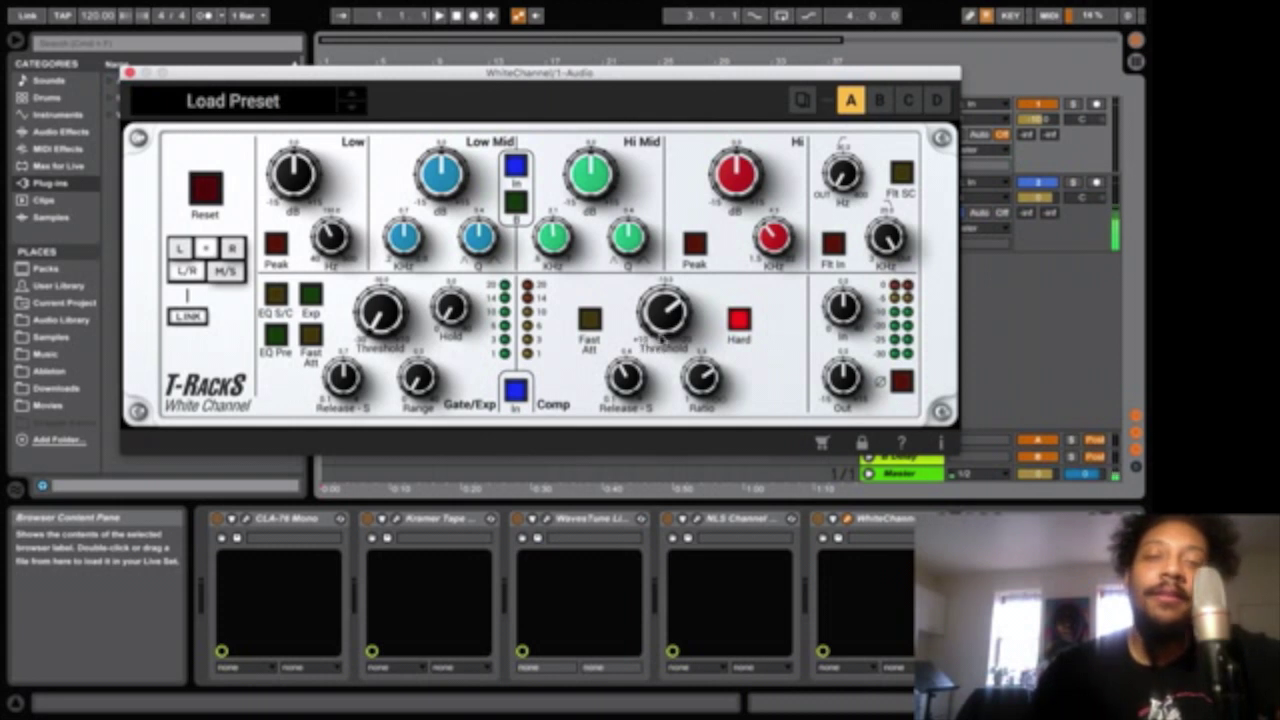
pyautogui.moveTo(660, 333); pyautogui.dragTo(660, 365)
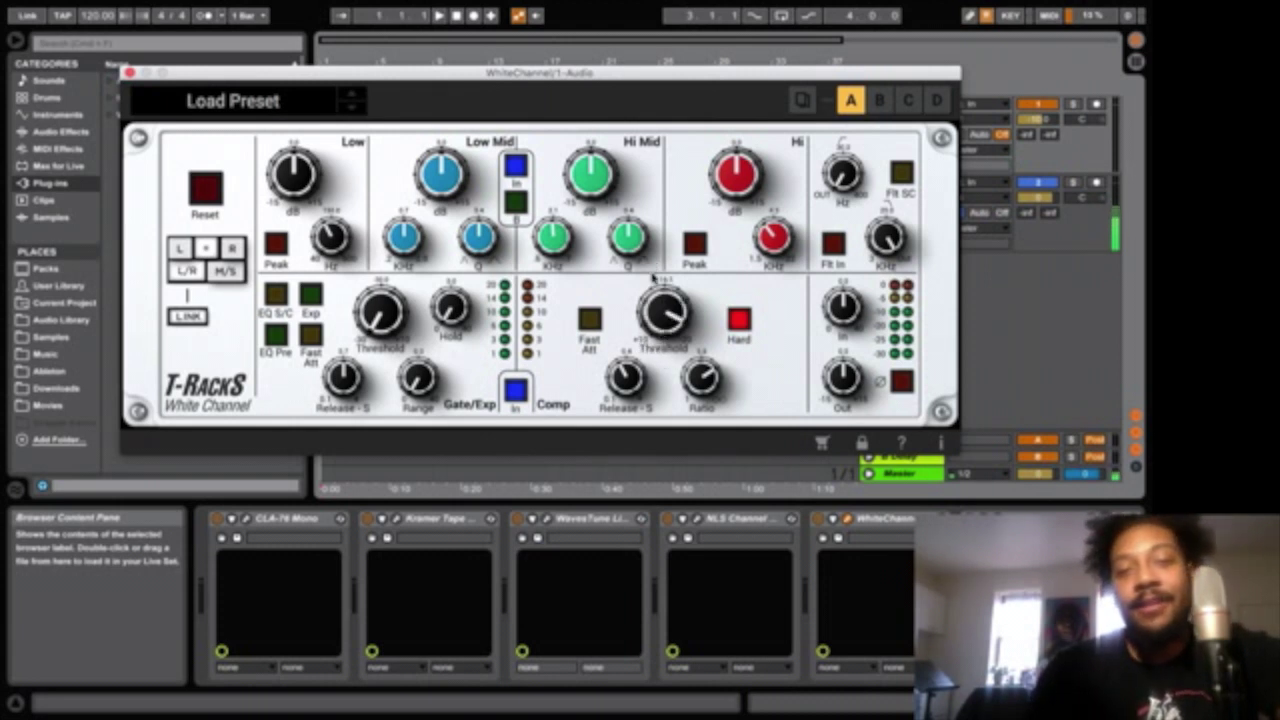
pyautogui.moveTo(625, 415); pyautogui.dragTo(609, 441)
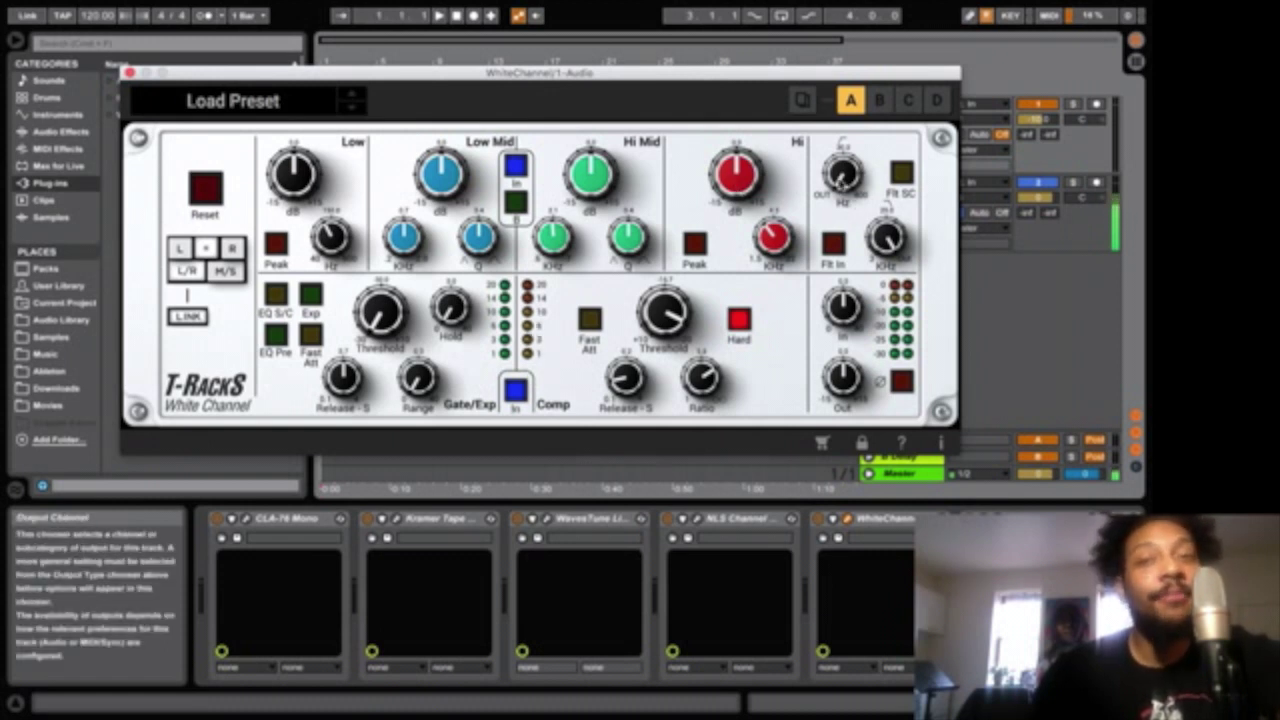
pyautogui.click(835, 245)
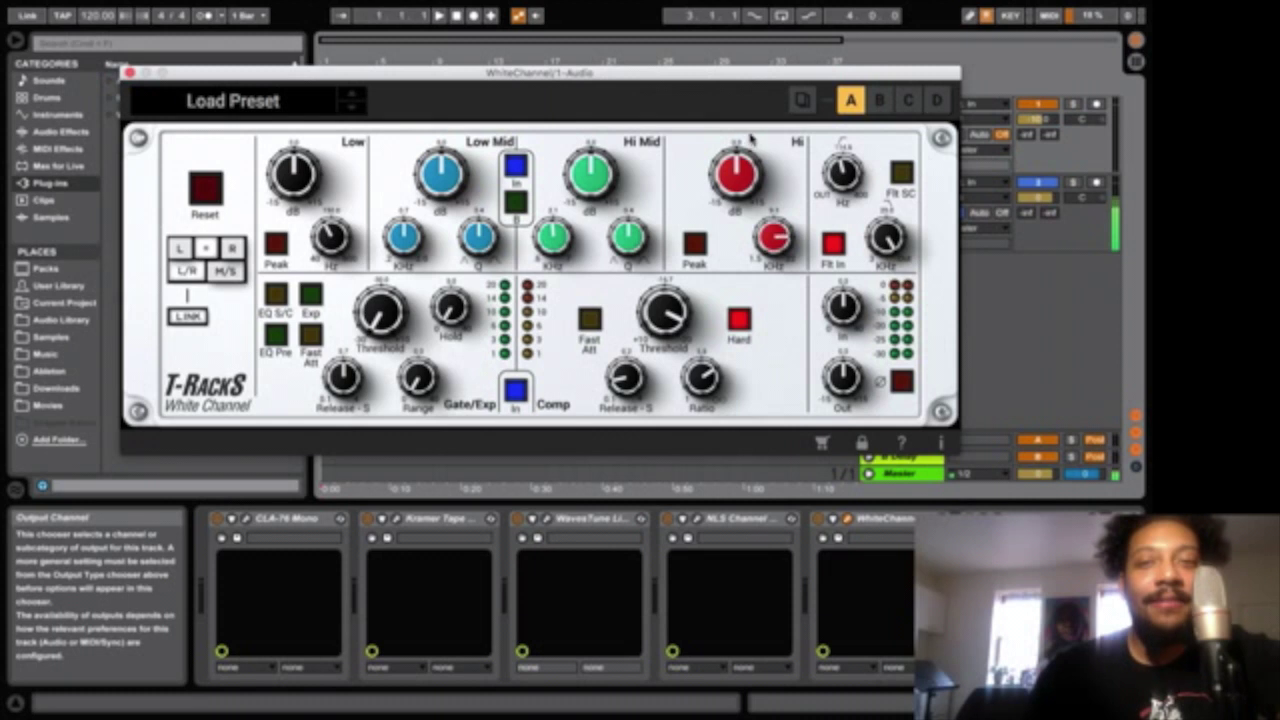
# Boost the White Channel's Hi gain and Hi Mid gain, shifting the Hi Mid frequency.
pyautogui.moveTo(750, 180); pyautogui.dragTo(710, 137)
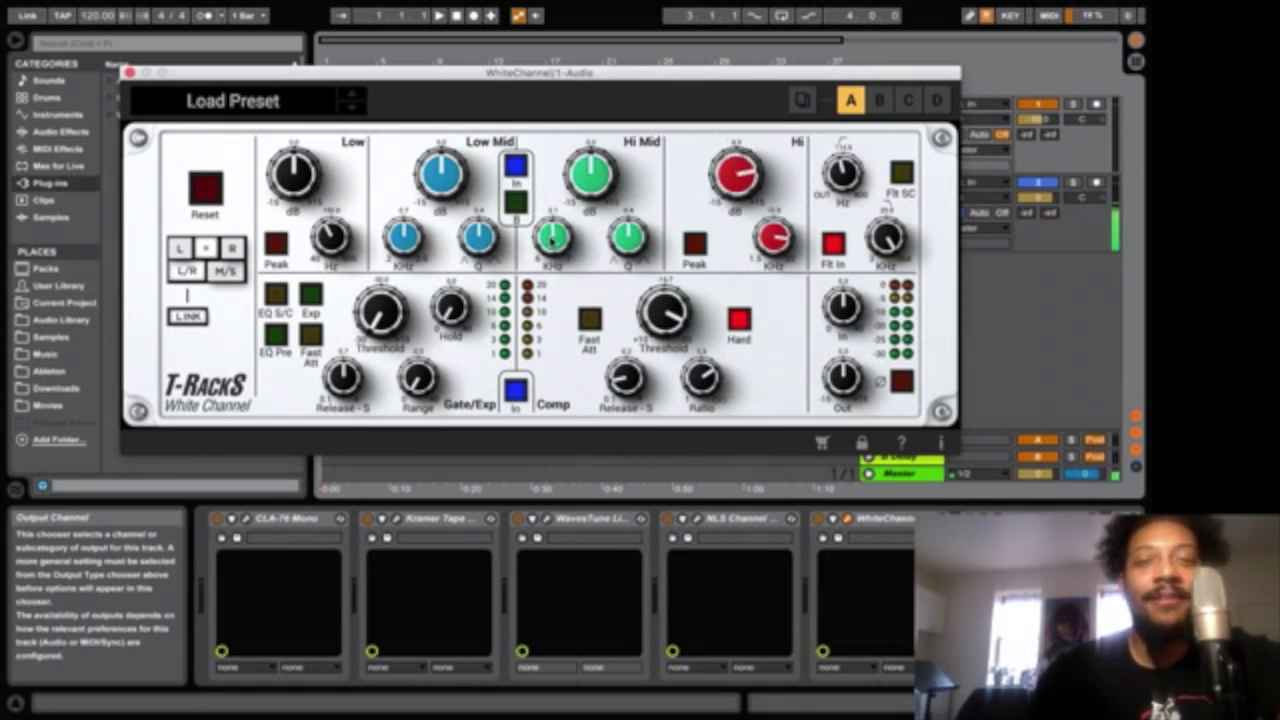
pyautogui.moveTo(553, 240); pyautogui.dragTo(525, 134)
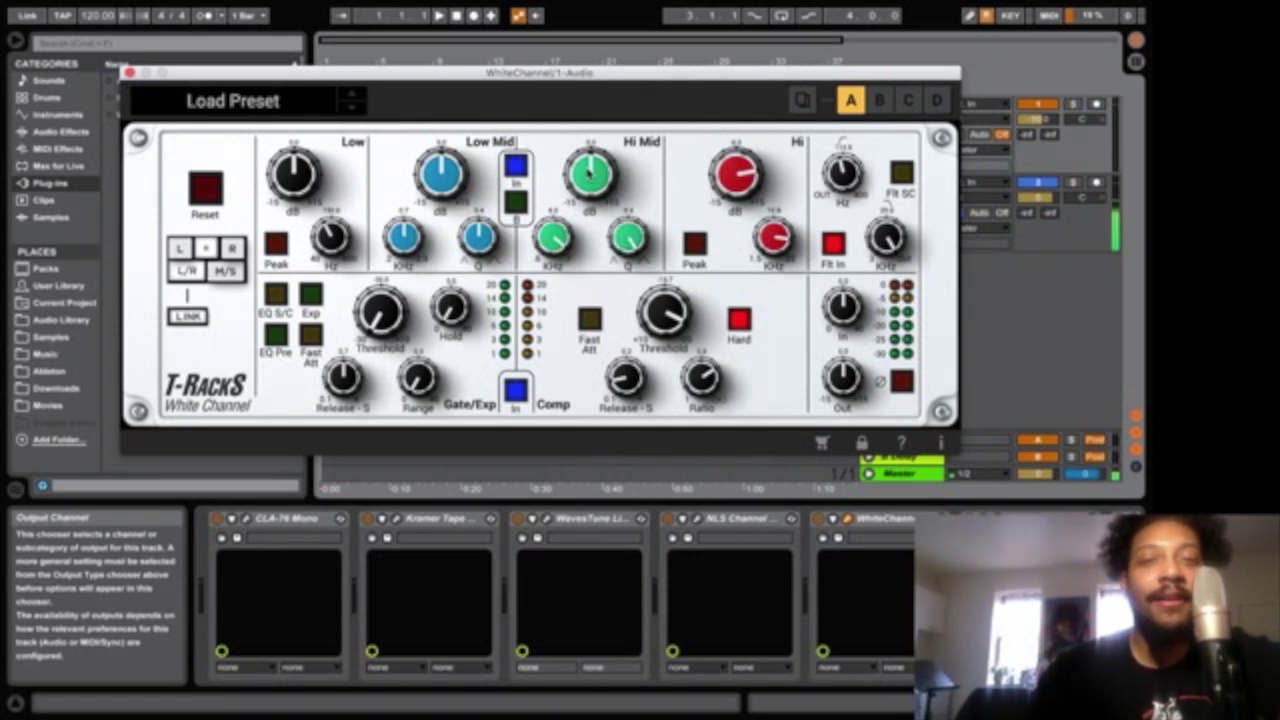
pyautogui.moveTo(590, 172); pyautogui.dragTo(553, 93)
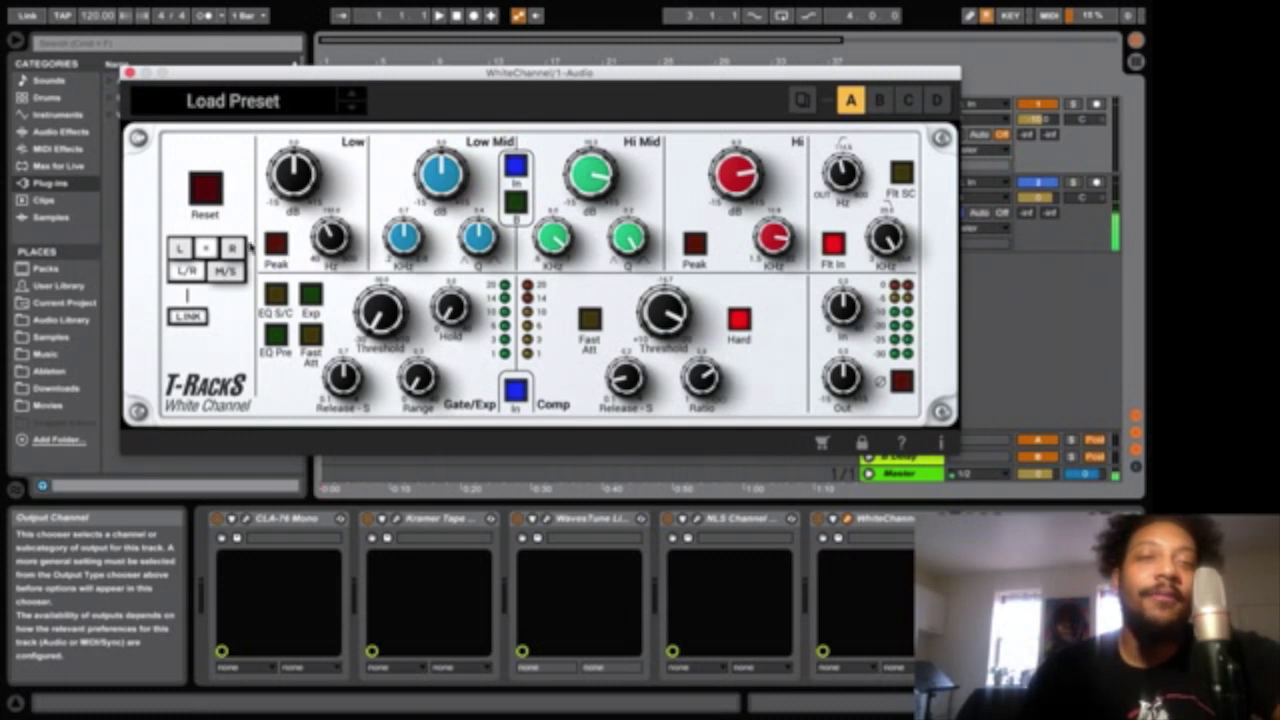
# Set the Low band to Peak at about 238 Hz with about 7.7 gain, then close.
pyautogui.click(277, 246)
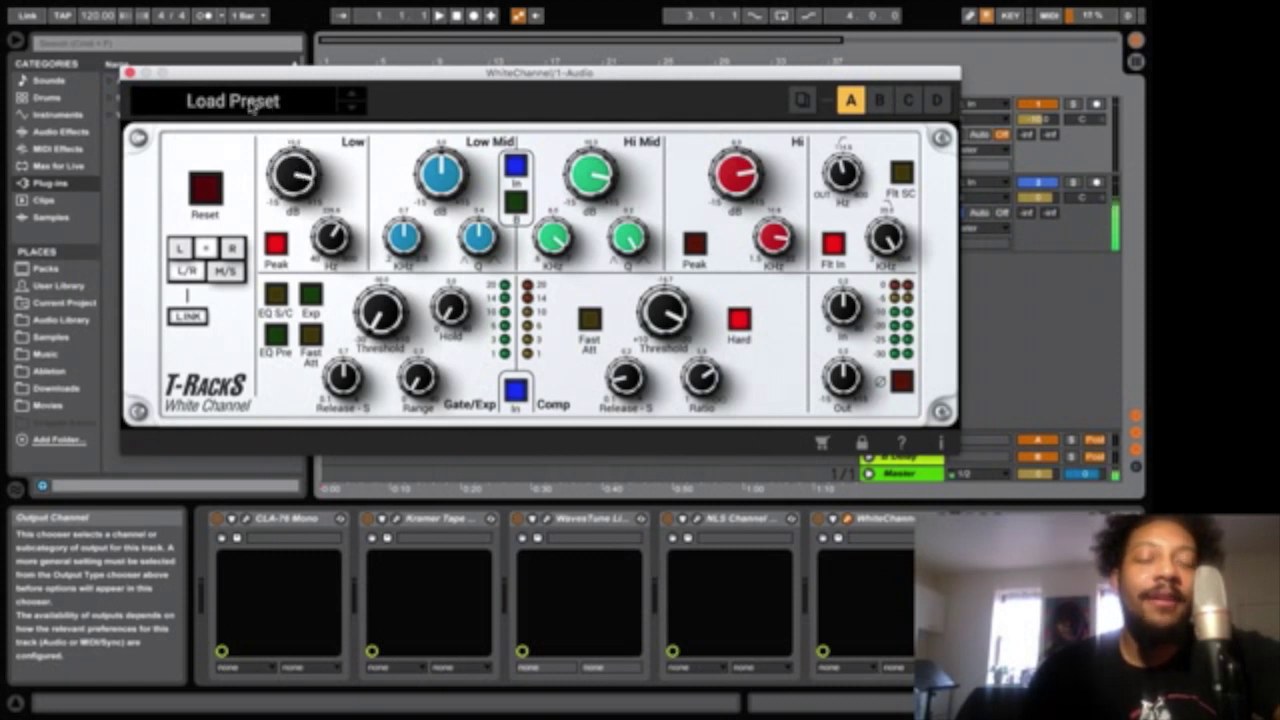
pyautogui.moveTo(331, 244); pyautogui.dragTo(332, 240)
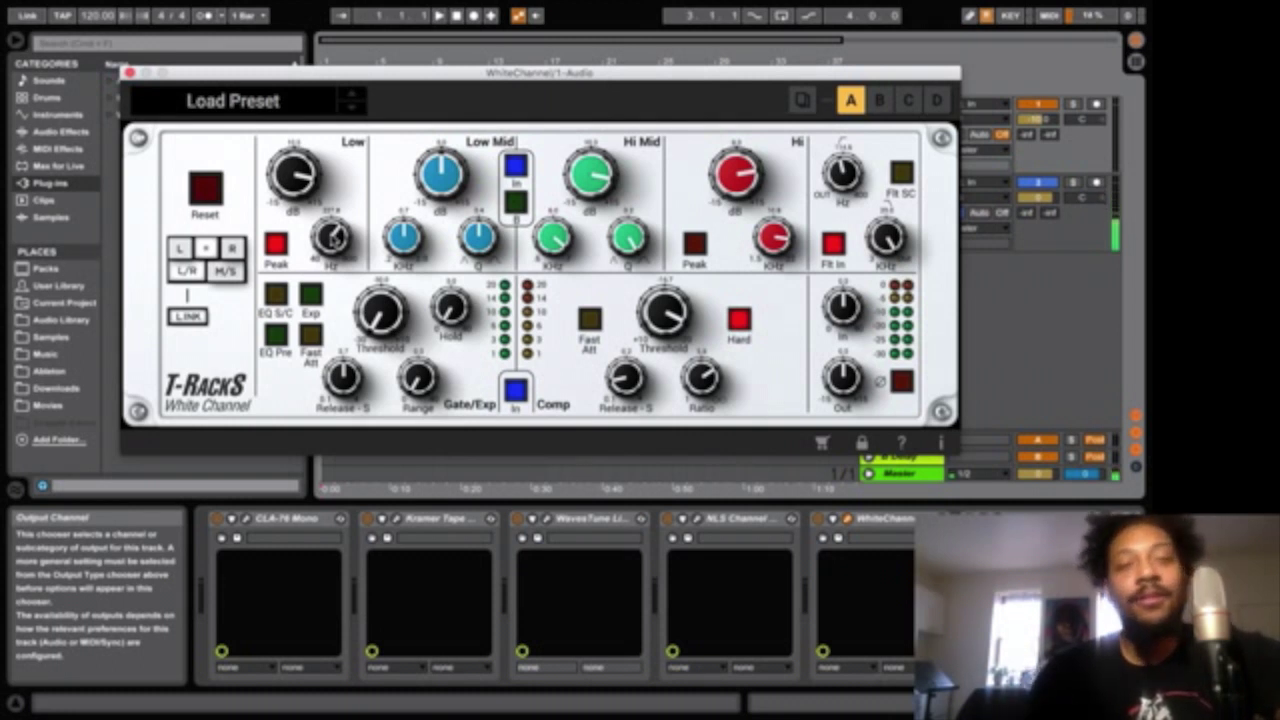
pyautogui.moveTo(303, 198); pyautogui.dragTo(304, 194)
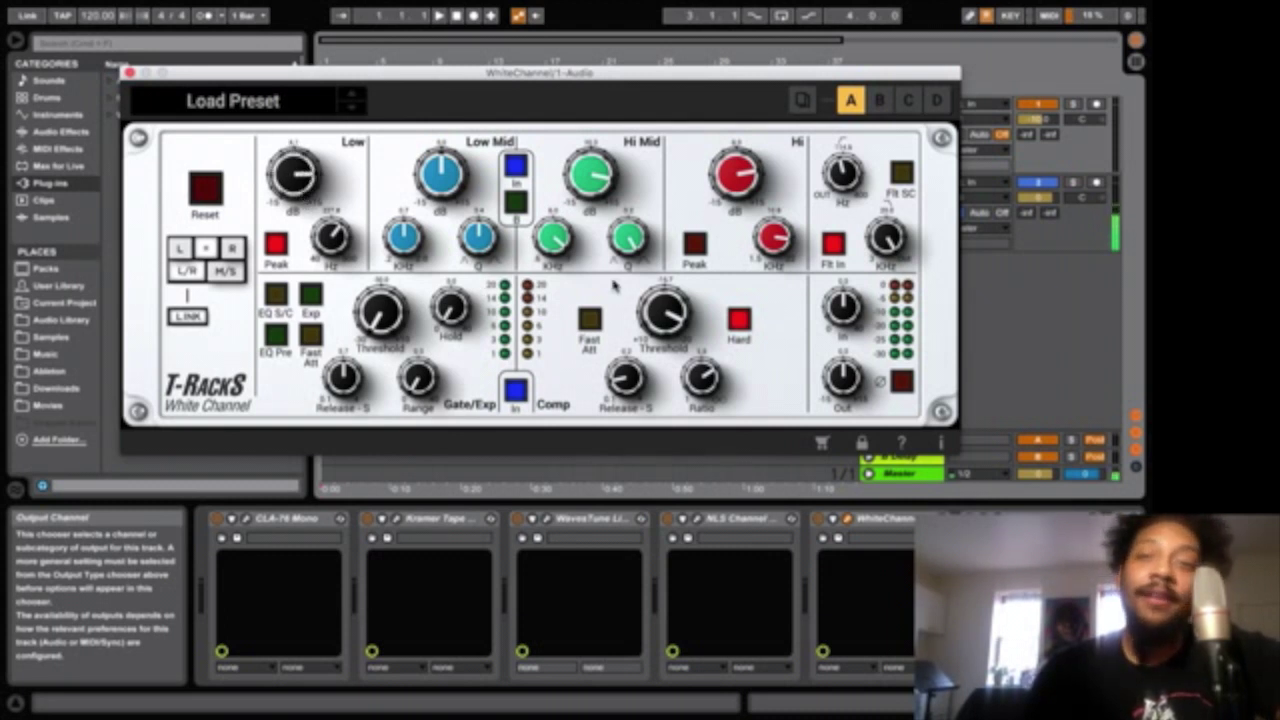
pyautogui.click(129, 73)
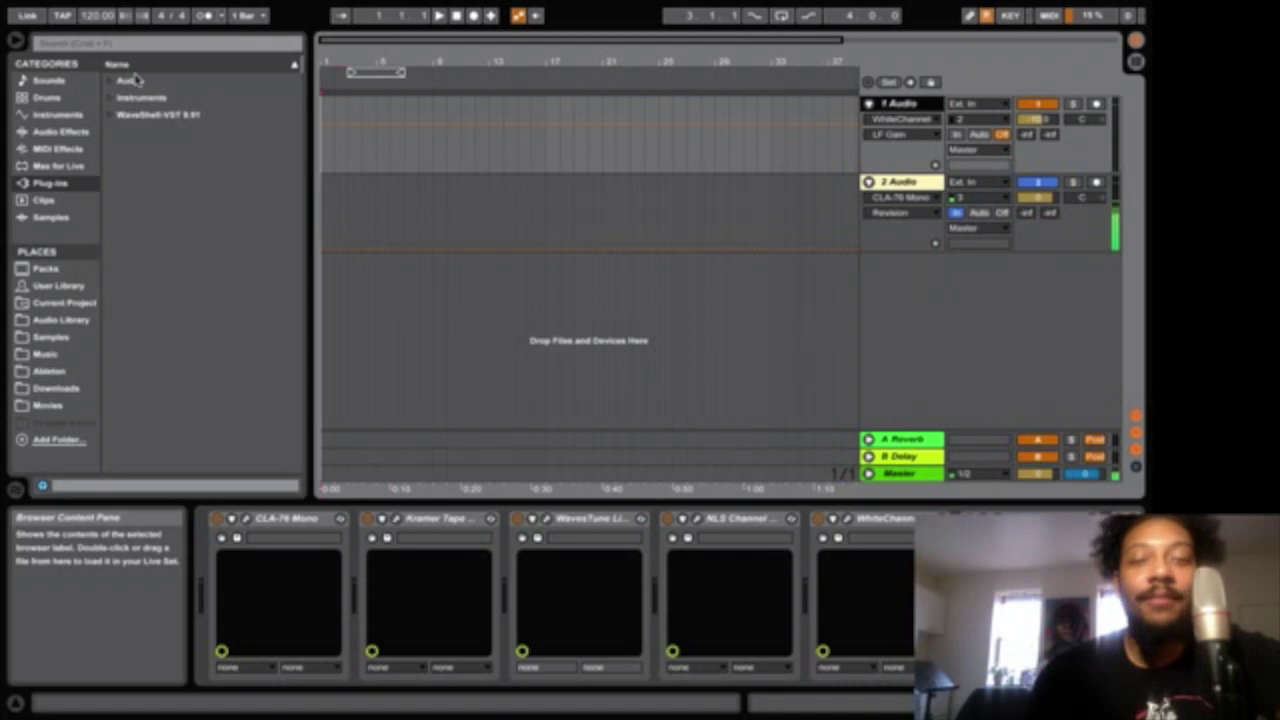
# Raise Little Plate's low cut to 121 Hz, close it, and open iZotope Trash 2.
pyautogui.press('Up')
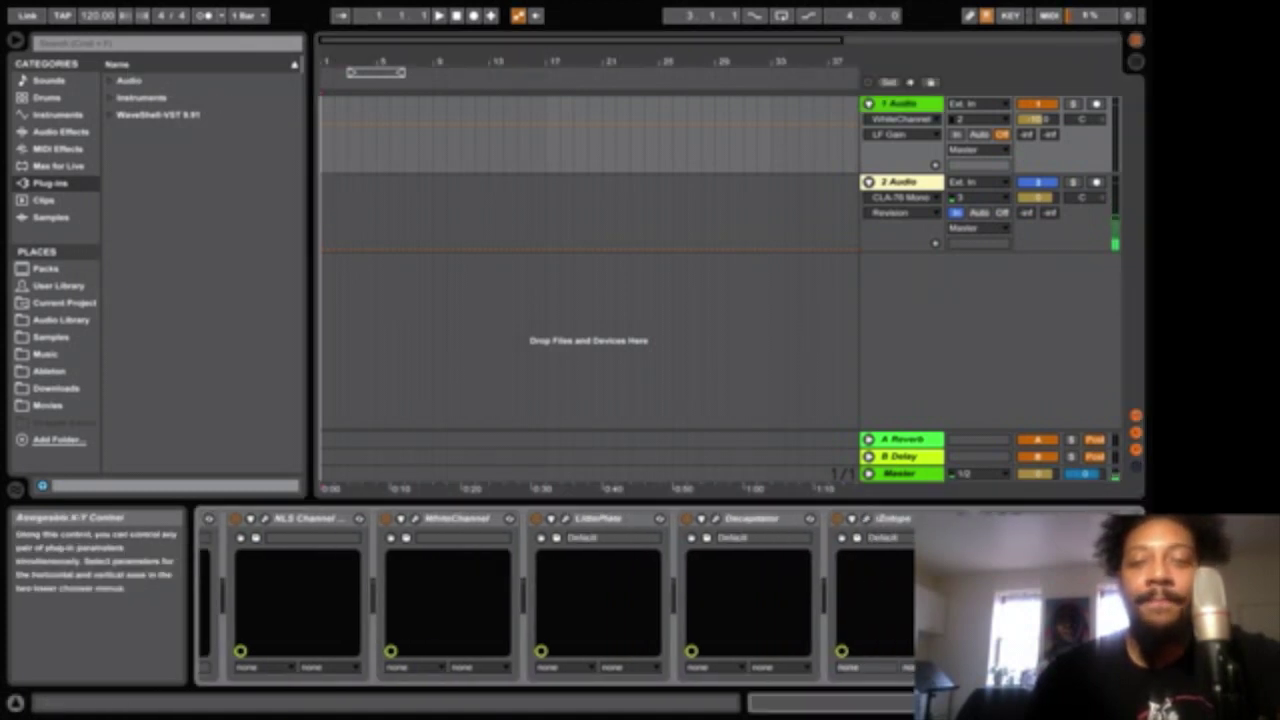
pyautogui.hscroll(3, 462, 560)
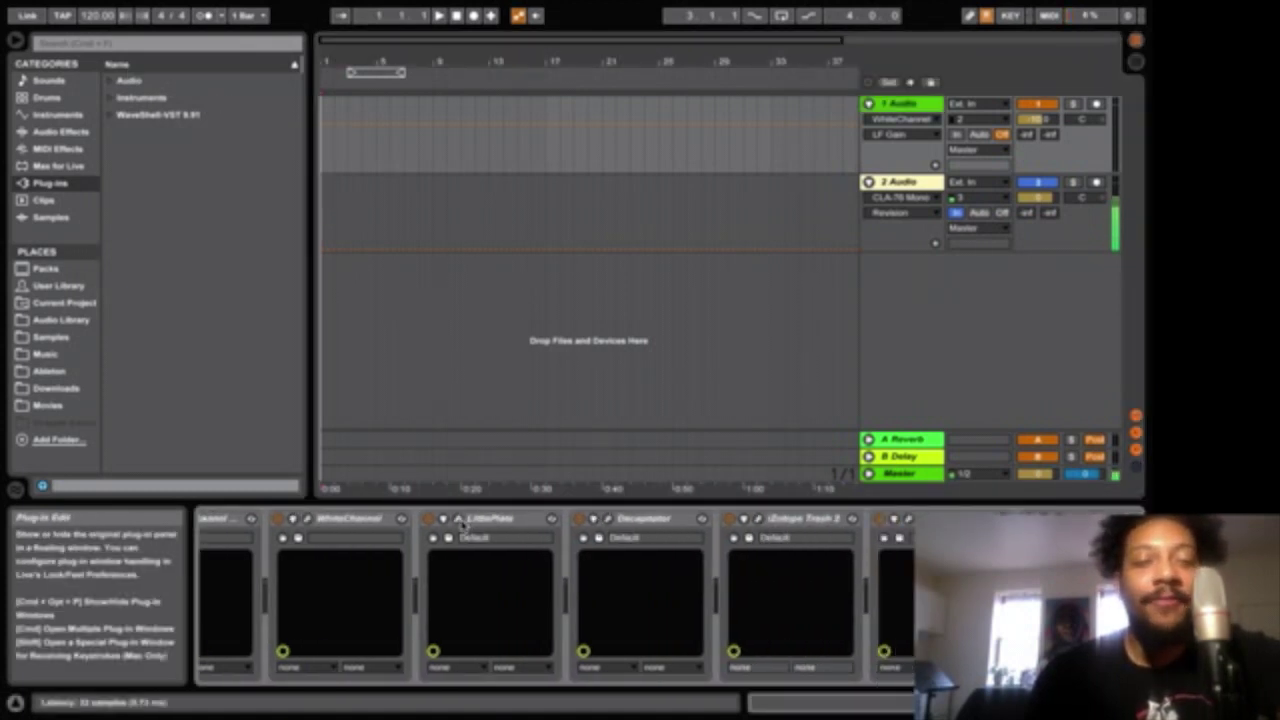
pyautogui.click(458, 519)
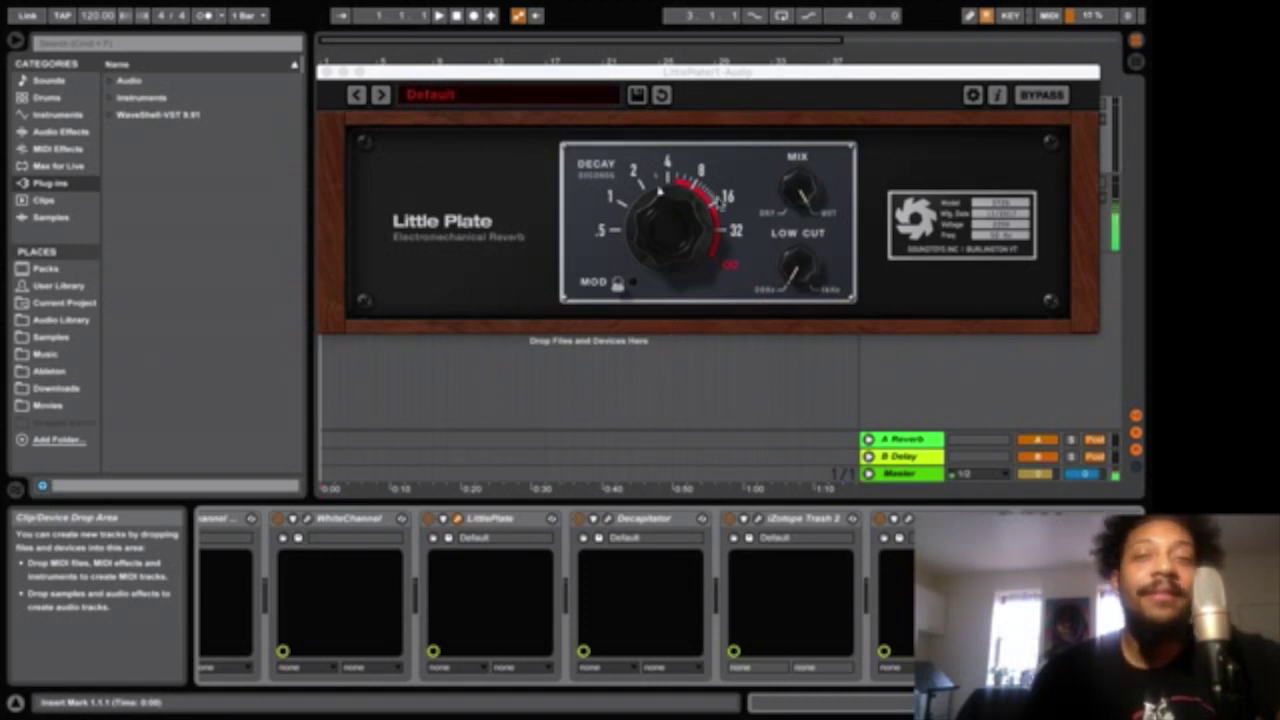
pyautogui.click(664, 243)
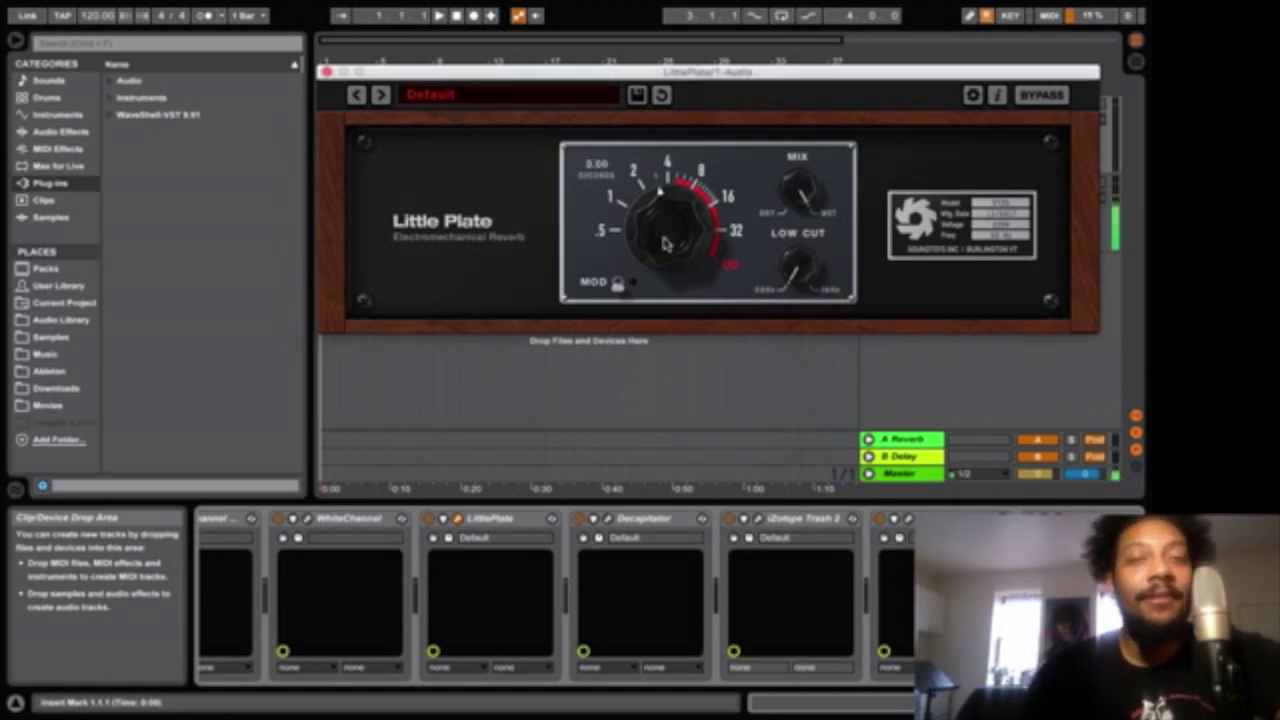
pyautogui.moveTo(796, 268)
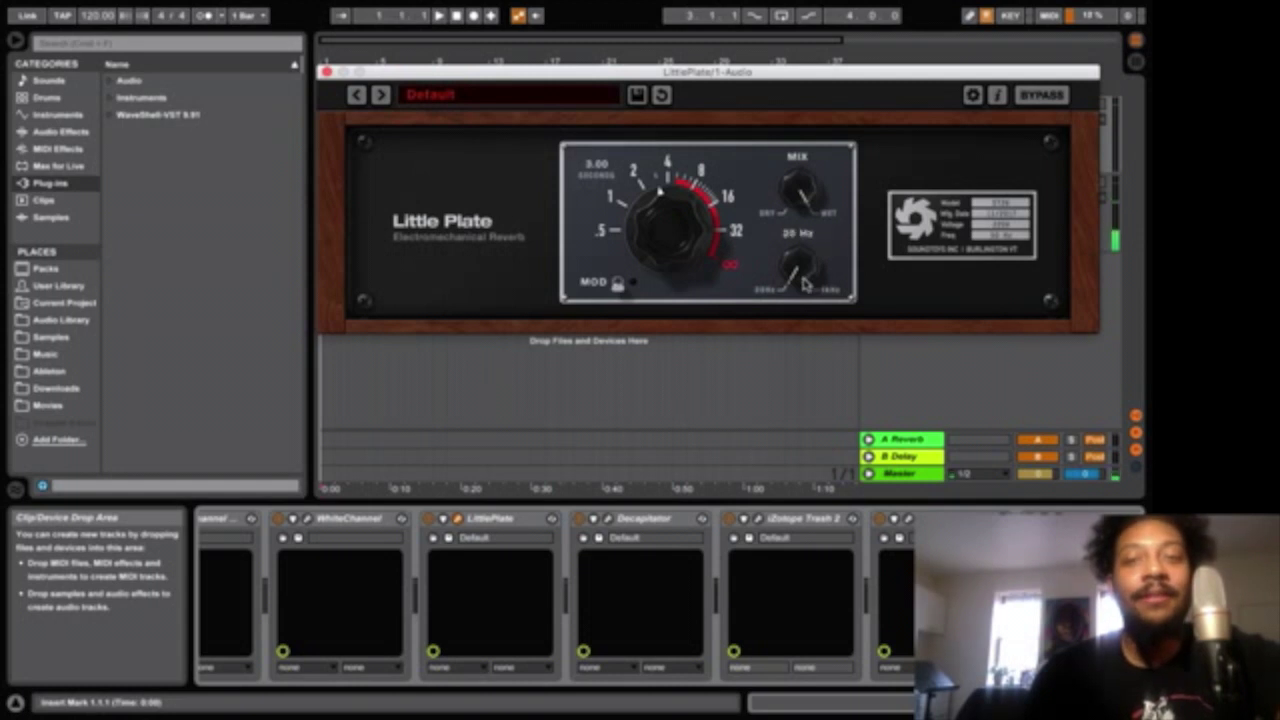
pyautogui.moveTo(796, 250); pyautogui.dragTo(782, 175)
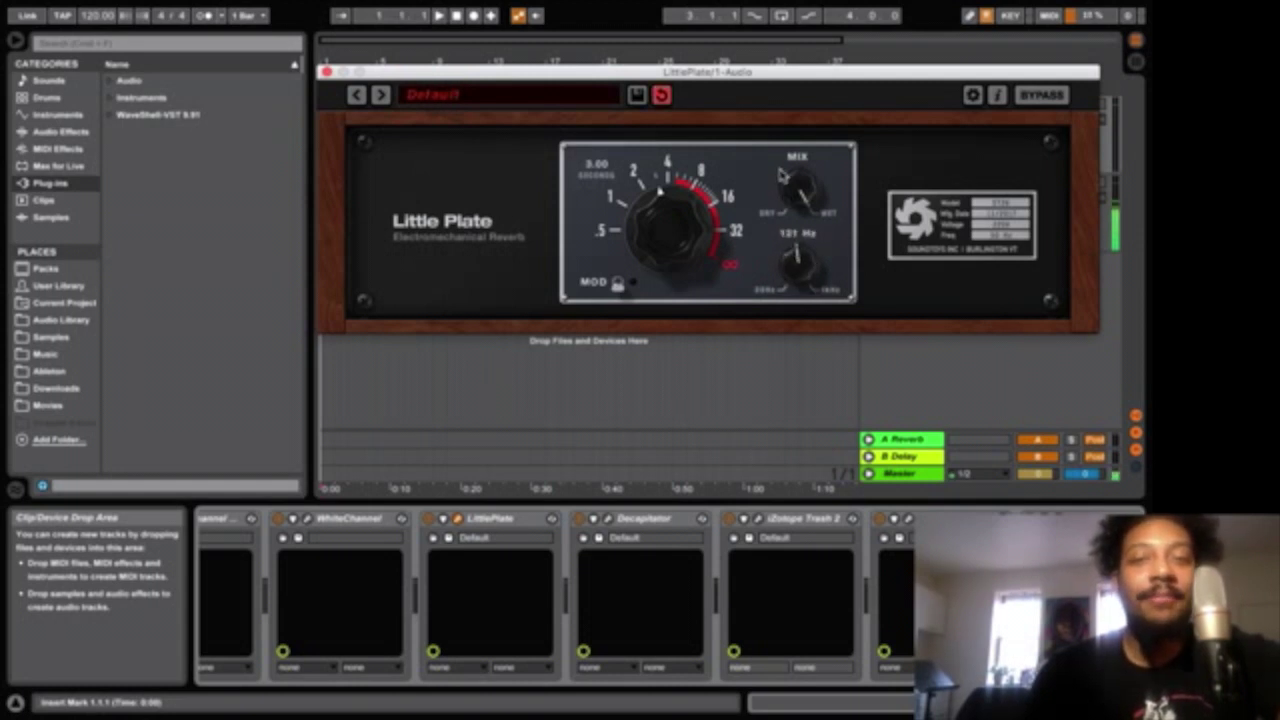
pyautogui.click(327, 73)
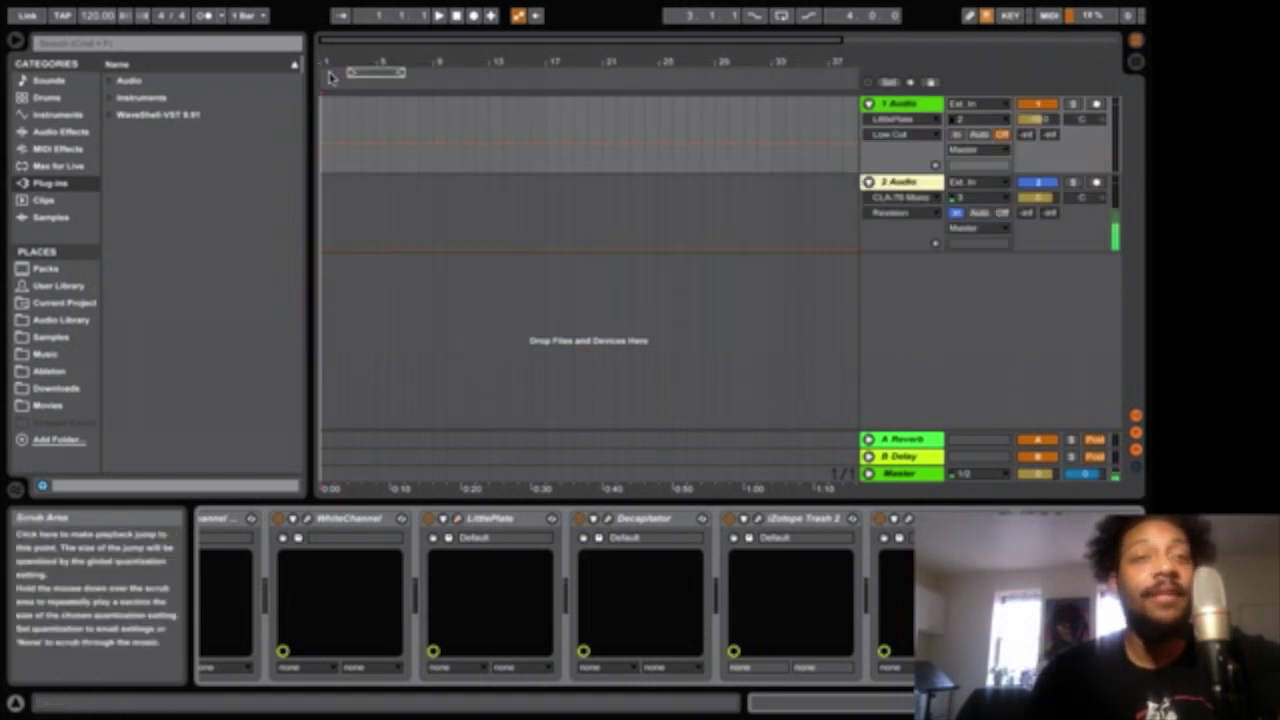
pyautogui.click(757, 523)
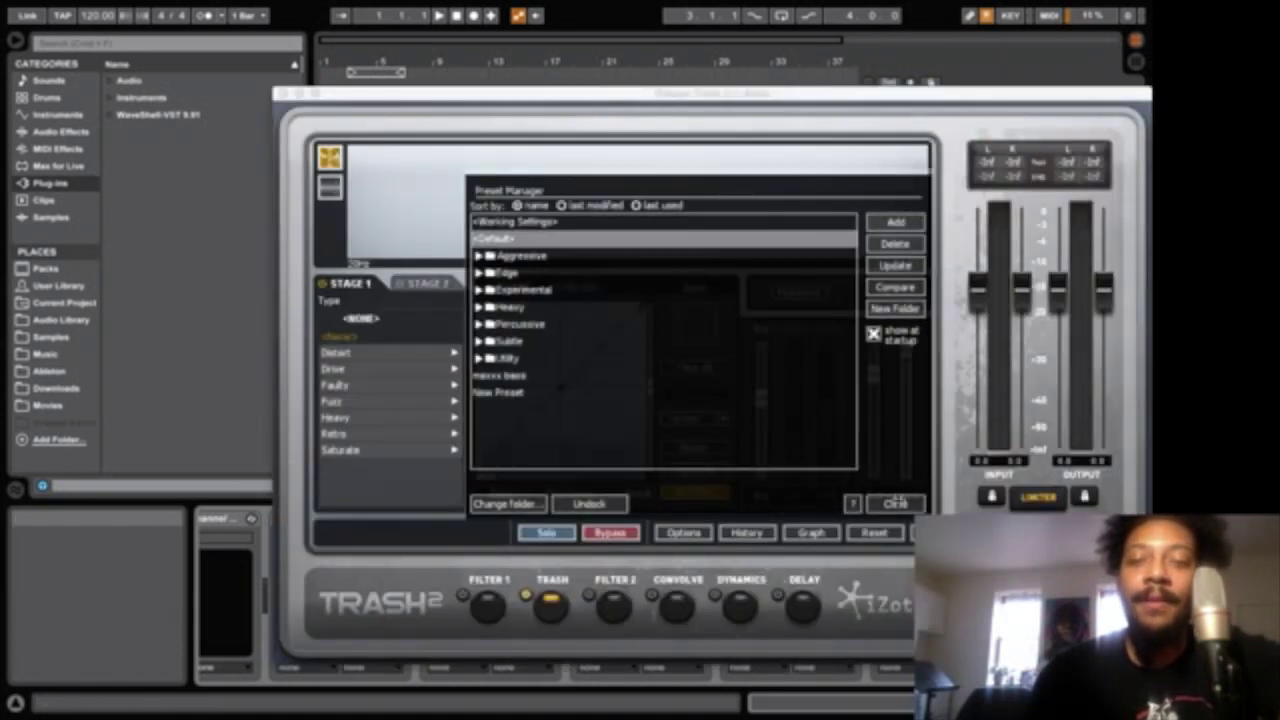
# Reposition the Trash 2 window, pick the 'maxxx bass' preset, and close the Preset Manager.
pyautogui.click(895, 503)
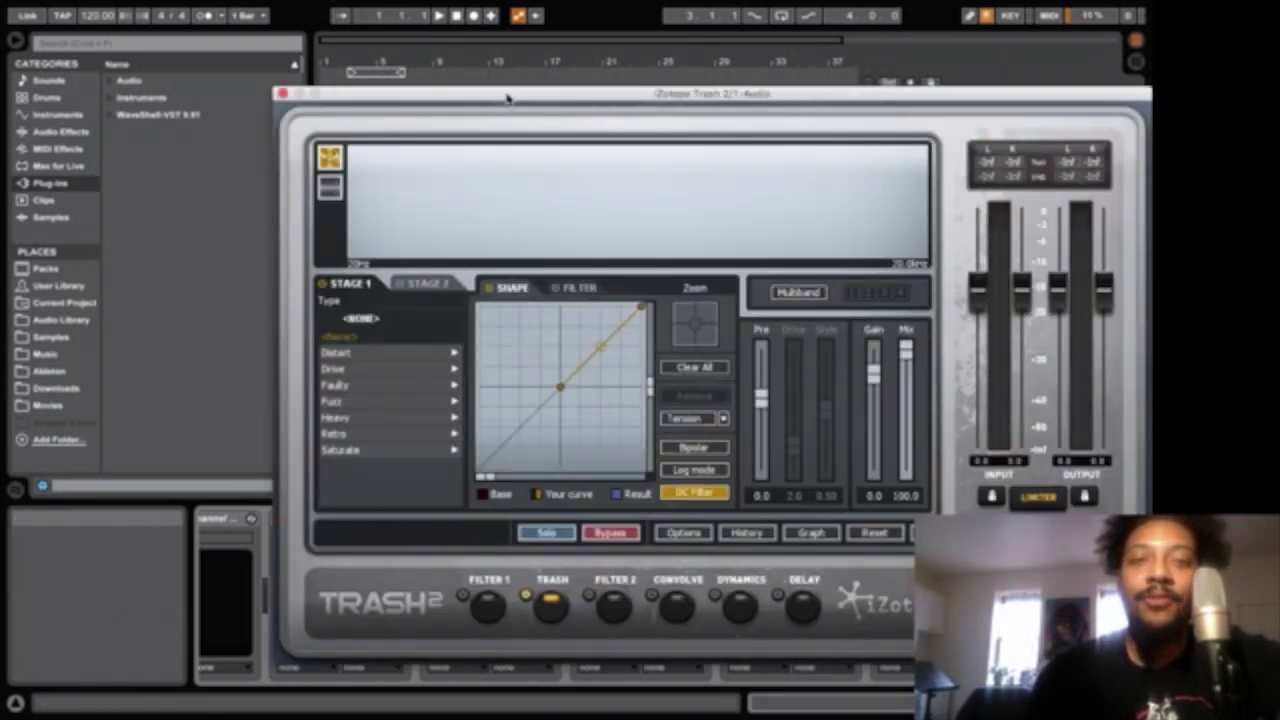
pyautogui.moveTo(507, 98); pyautogui.dragTo(455, 28)
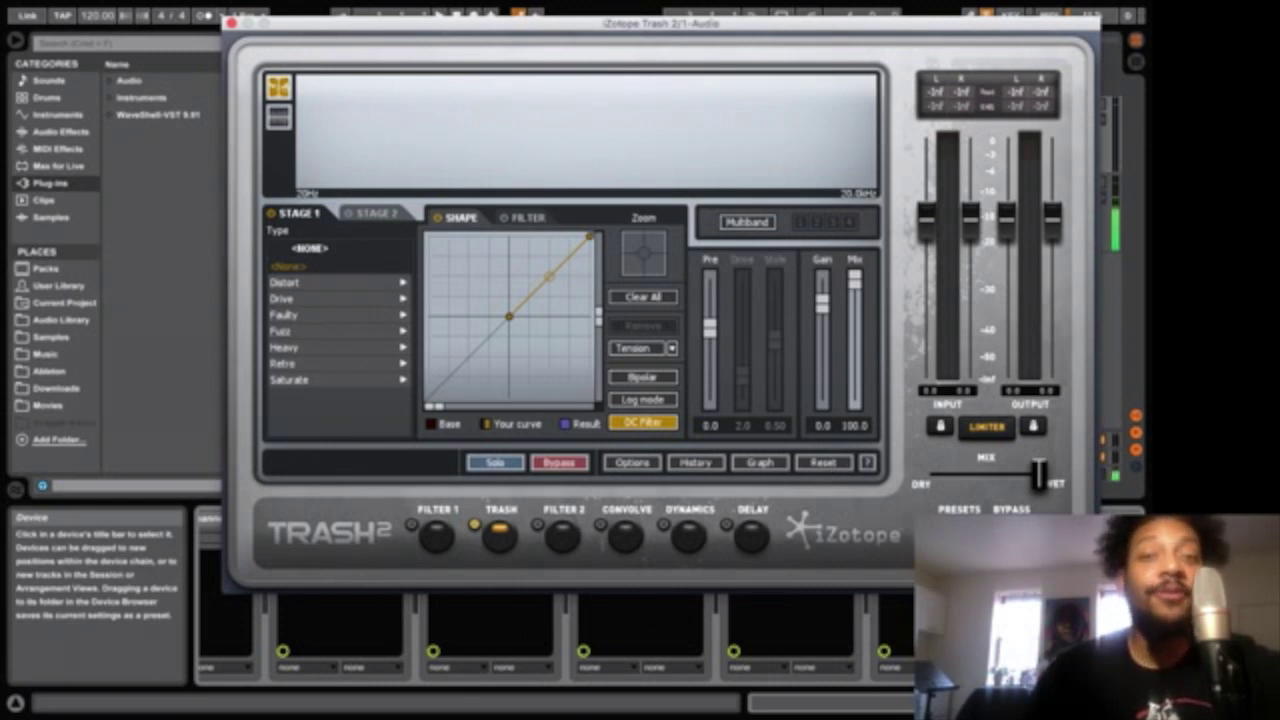
pyautogui.click(959, 509)
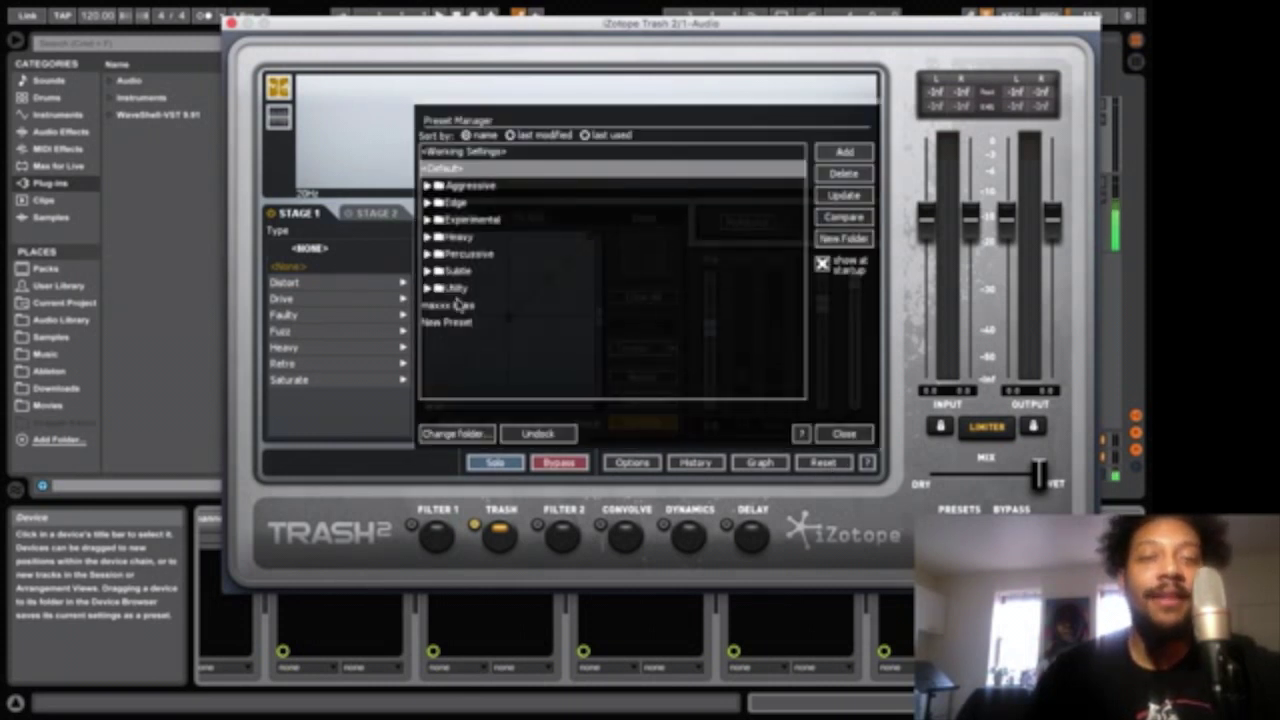
pyautogui.click(458, 305)
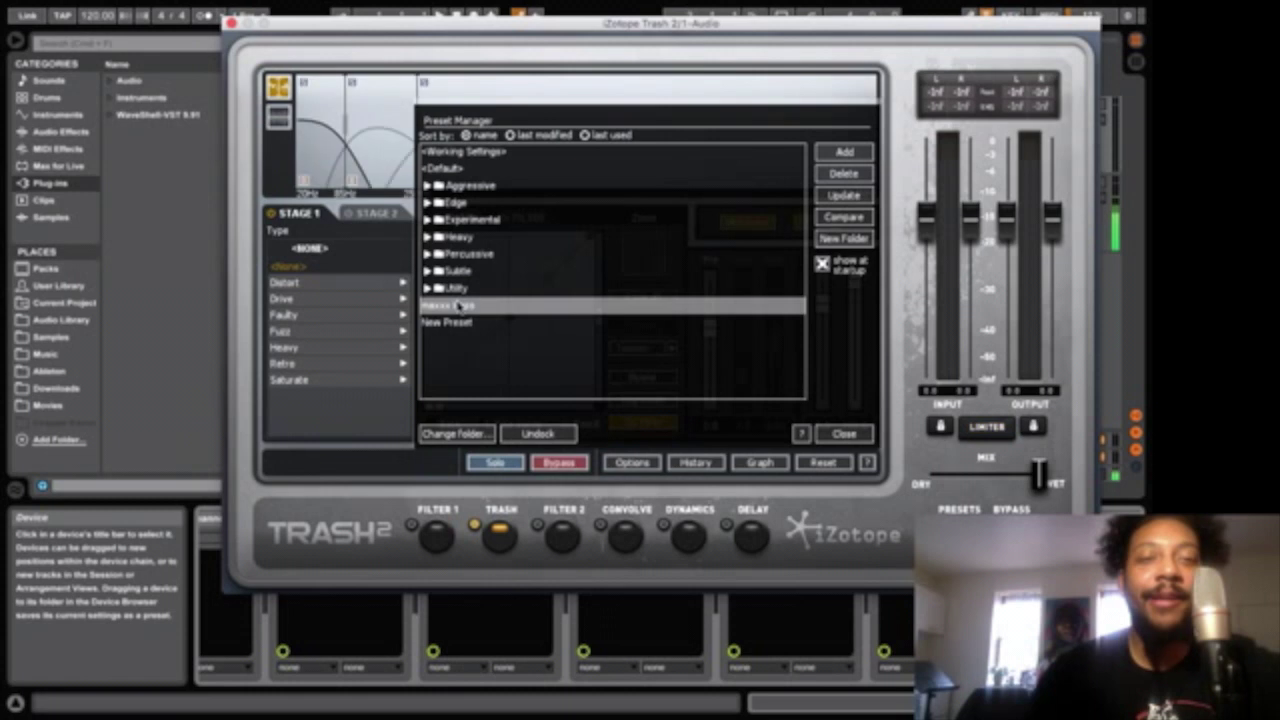
pyautogui.click(852, 434)
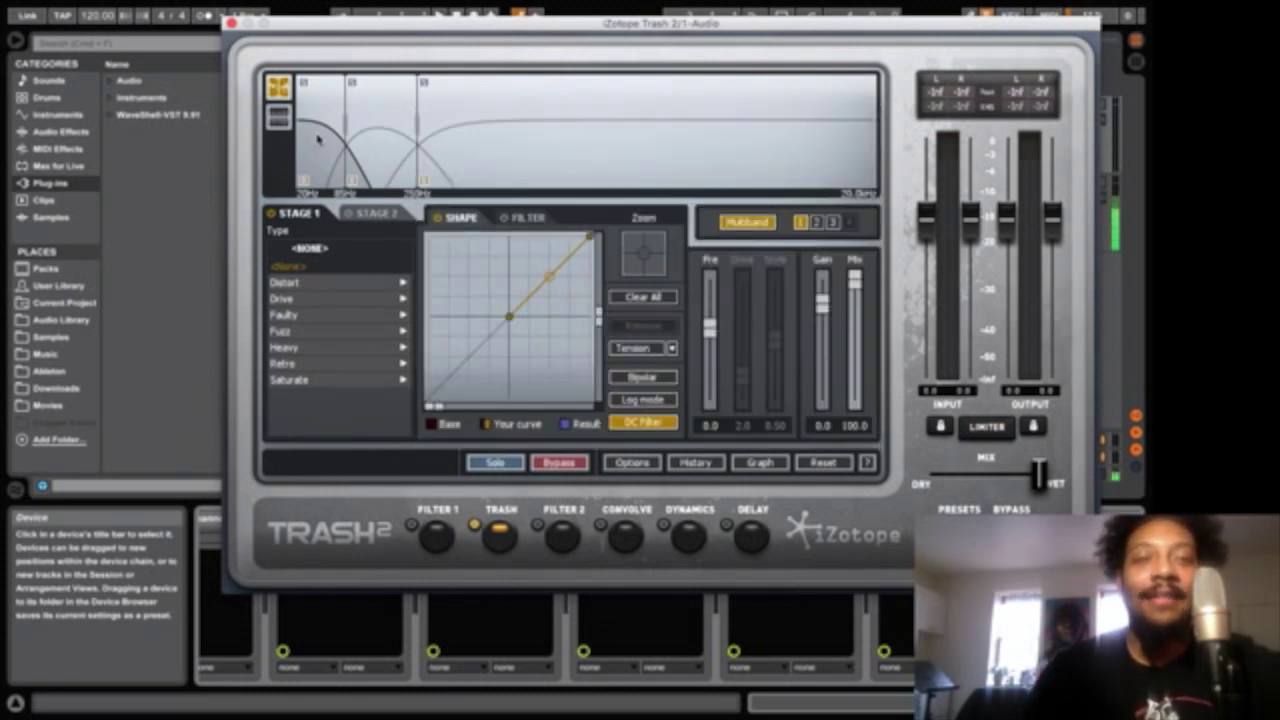
# Check crossover bands 1–3, then raise band 2's Tape Saturation mix to 30.6.
pyautogui.click(385, 142)
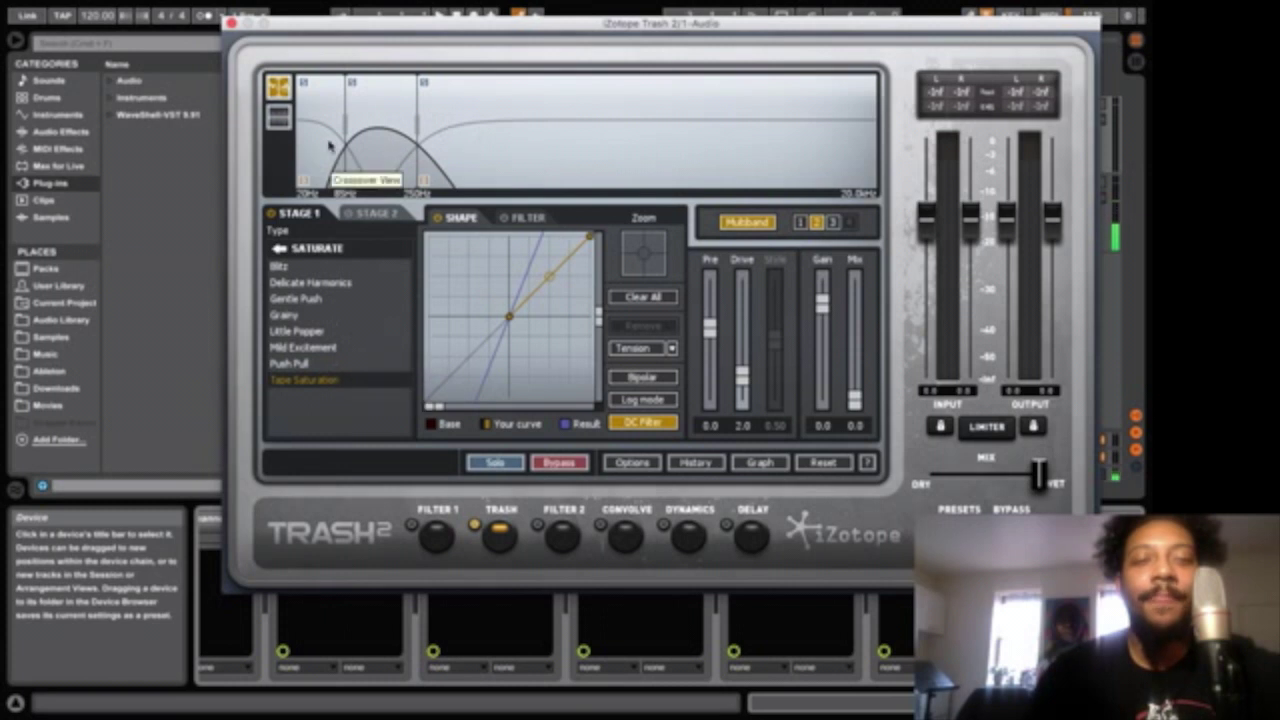
pyautogui.click(322, 97)
pyautogui.click(383, 108)
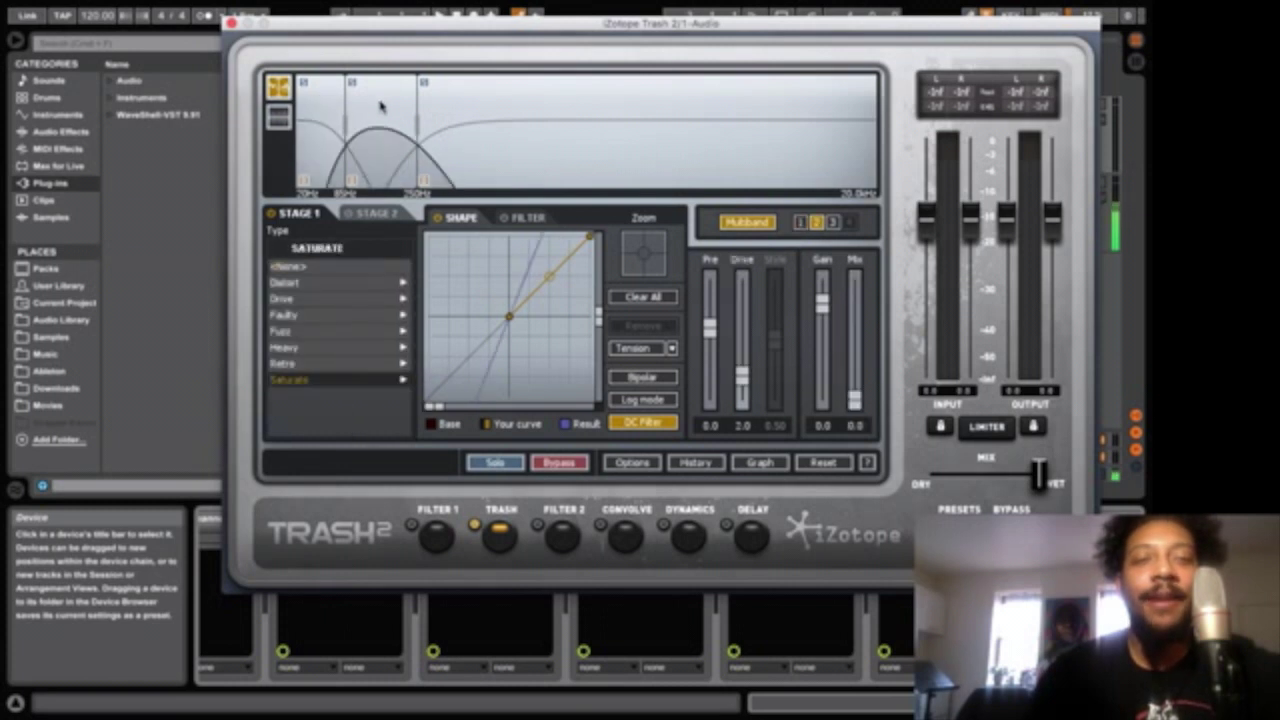
pyautogui.click(480, 123)
pyautogui.click(370, 133)
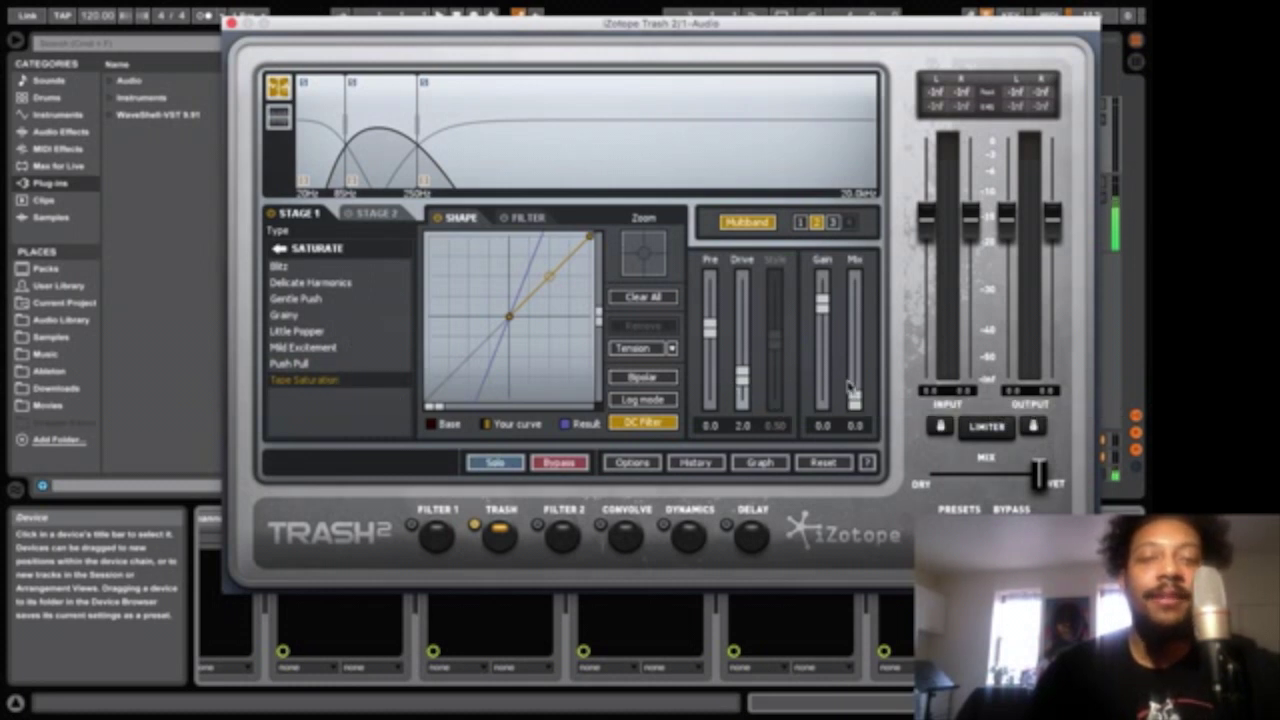
pyautogui.moveTo(855, 397); pyautogui.dragTo(836, 368)
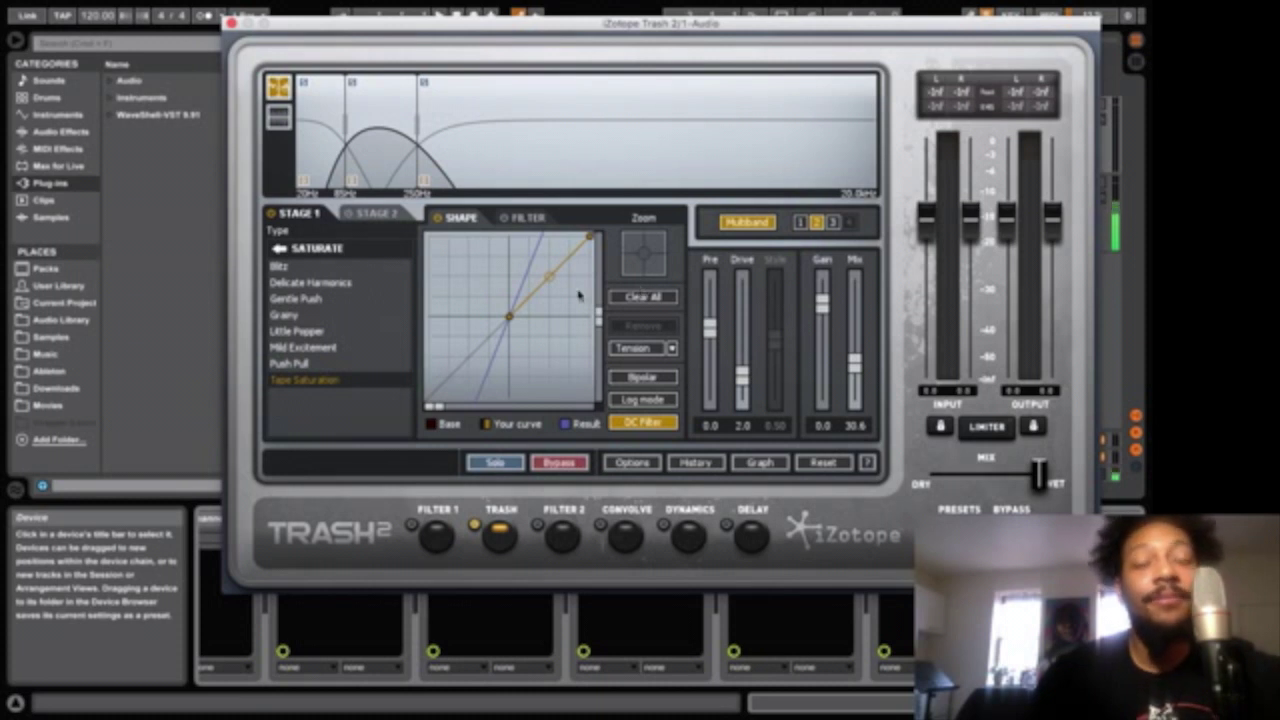
# Close Trash 2 and open the Classic Clipper window on track 1.
pyautogui.click(230, 23)
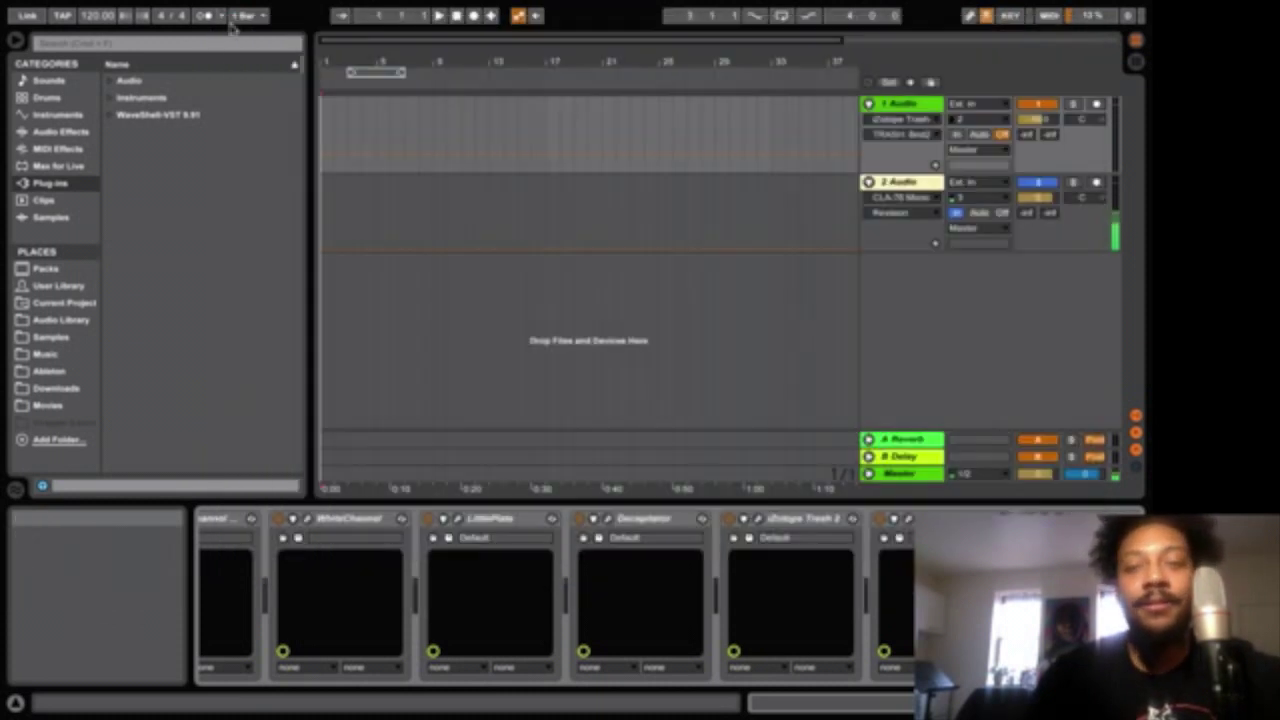
pyautogui.hscroll(3, 556, 595)
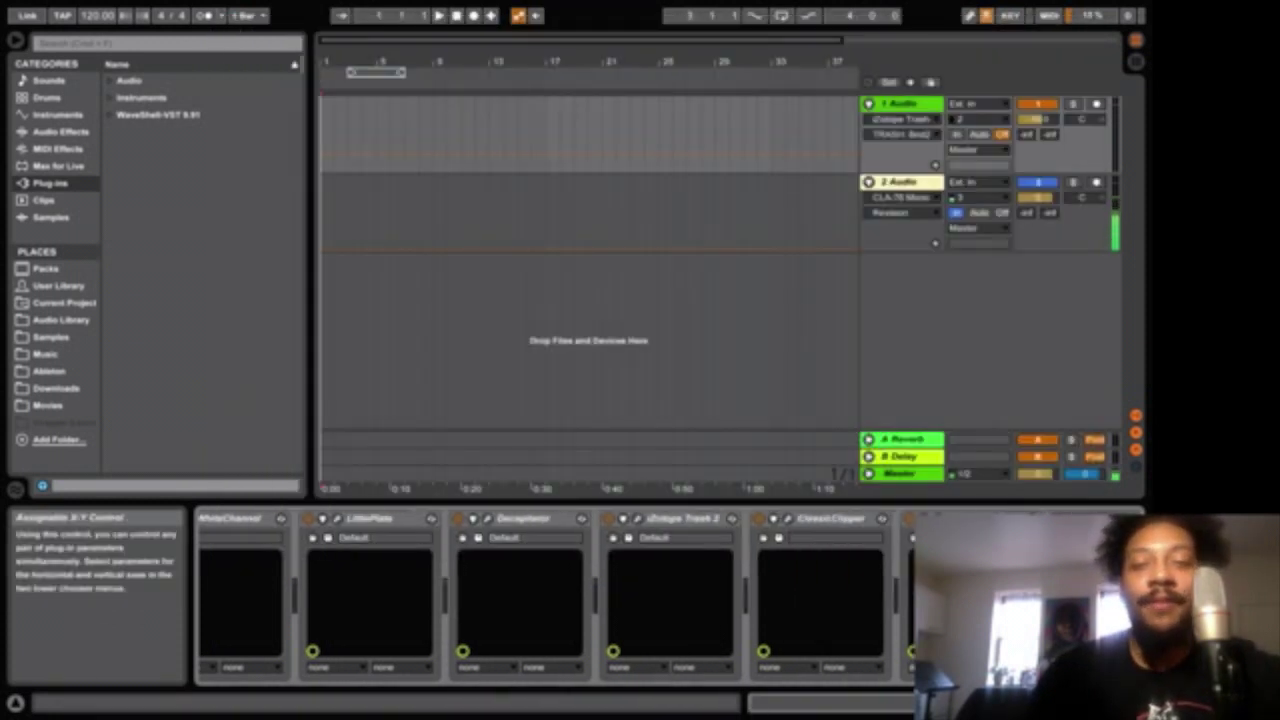
pyautogui.click(788, 520)
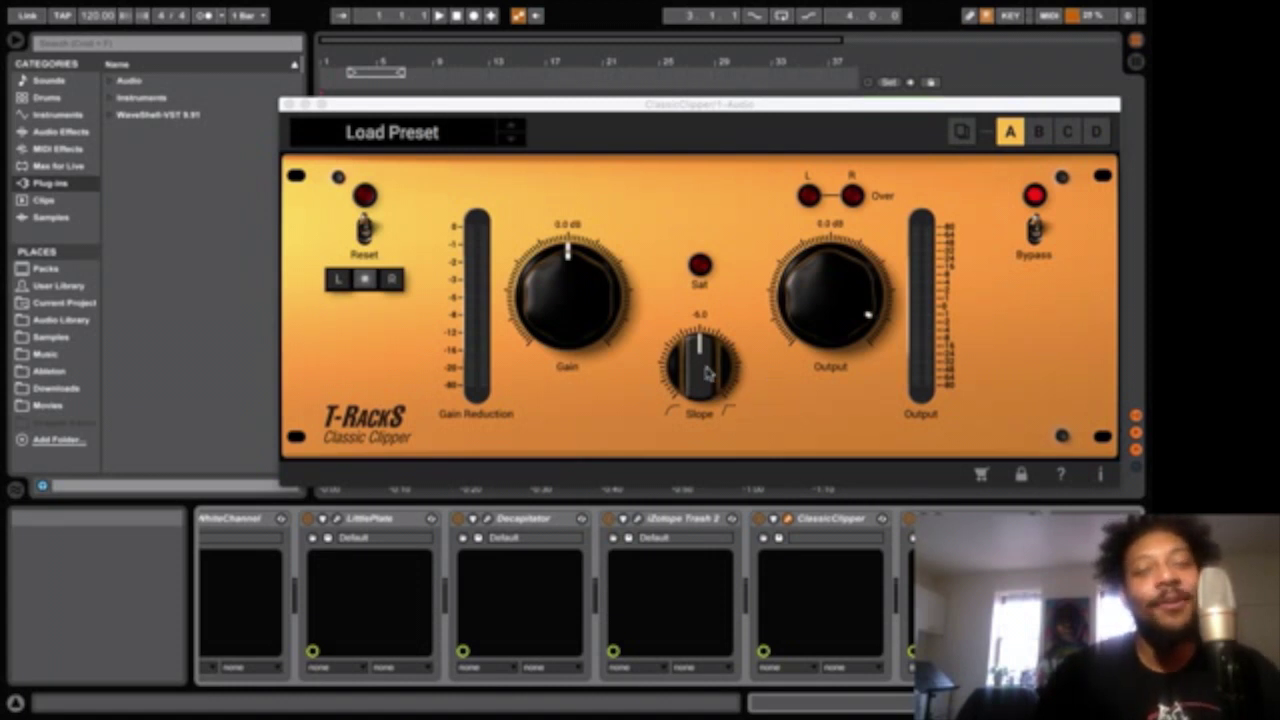
# Set the Classic Clipper's slope to about -12 and gain to about 5.3 dB, then close it.
pyautogui.moveTo(708, 392); pyautogui.dragTo(692, 526)
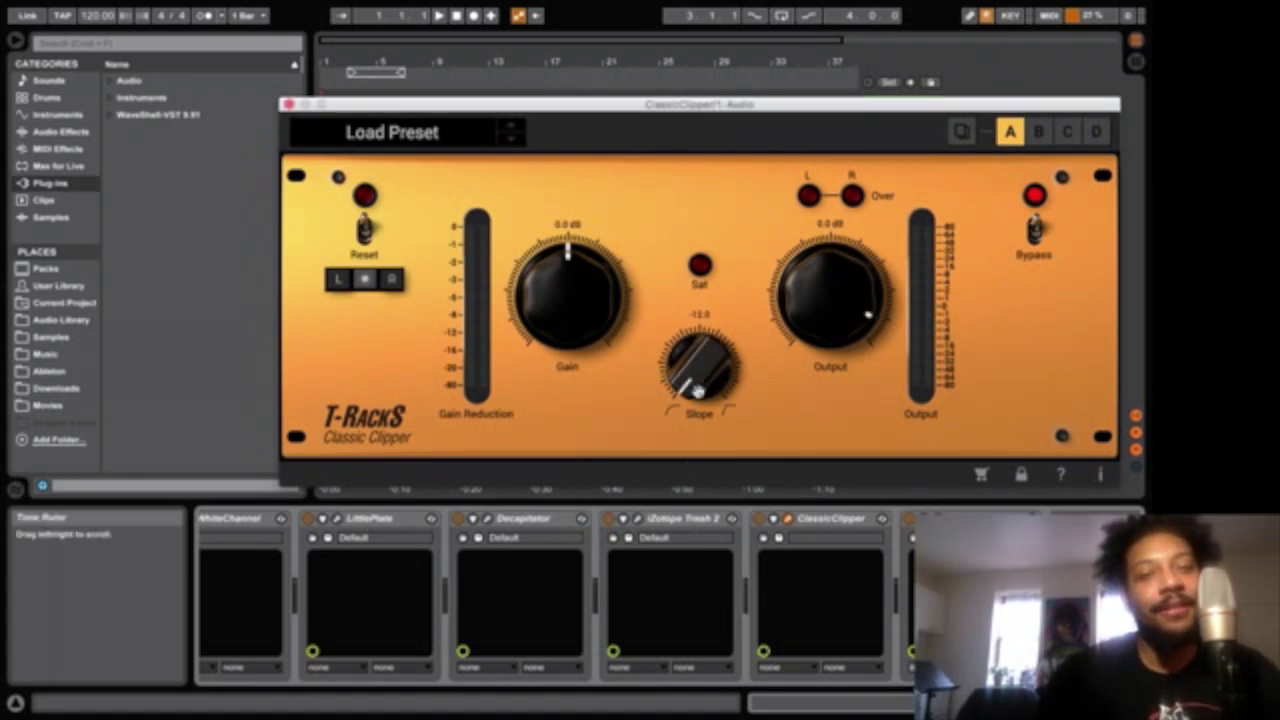
pyautogui.doubleClick(700, 384)
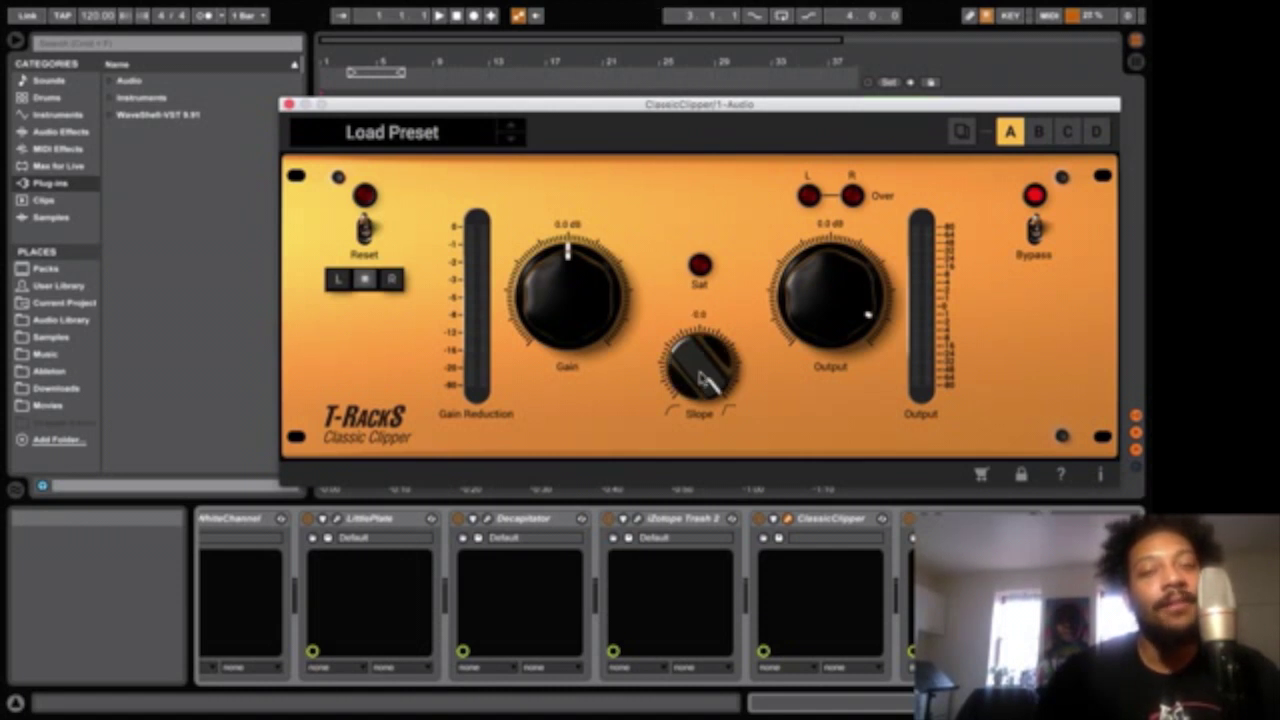
pyautogui.moveTo(700, 380); pyautogui.dragTo(708, 690)
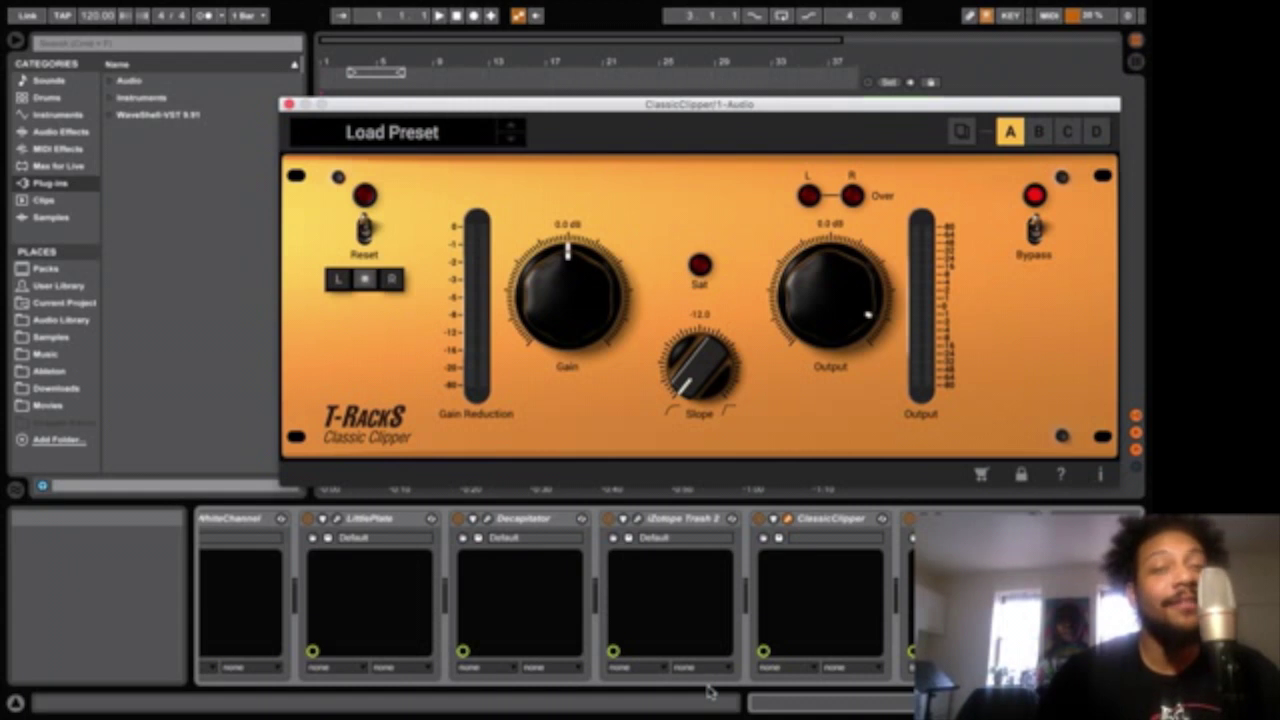
pyautogui.moveTo(697, 378); pyautogui.dragTo(683, 414)
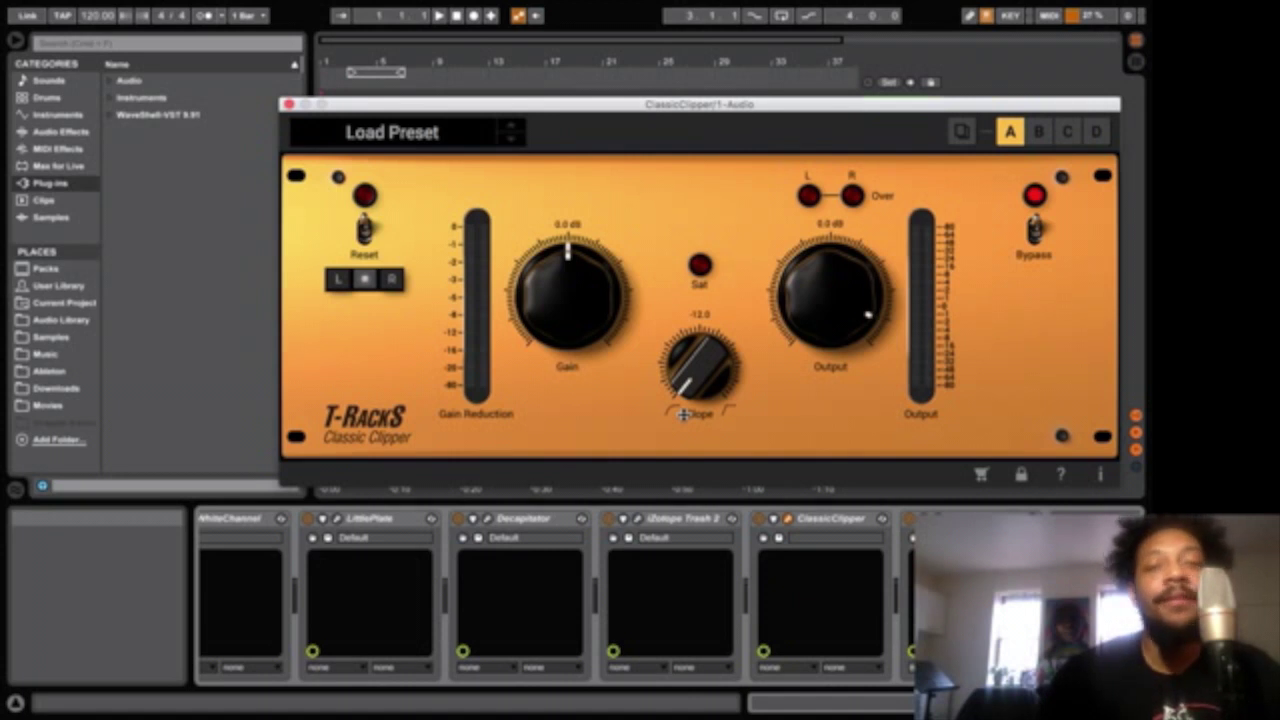
pyautogui.moveTo(684, 388); pyautogui.dragTo(686, 412)
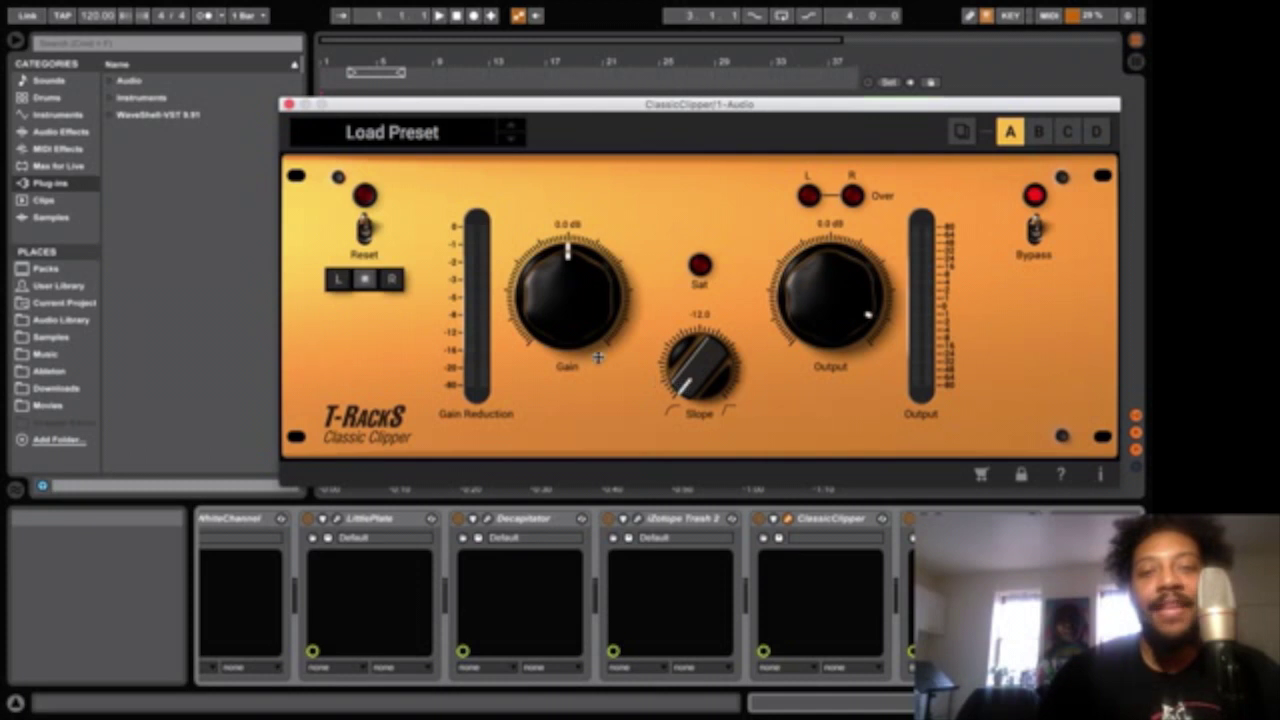
pyautogui.moveTo(544, 323); pyautogui.dragTo(536, 270)
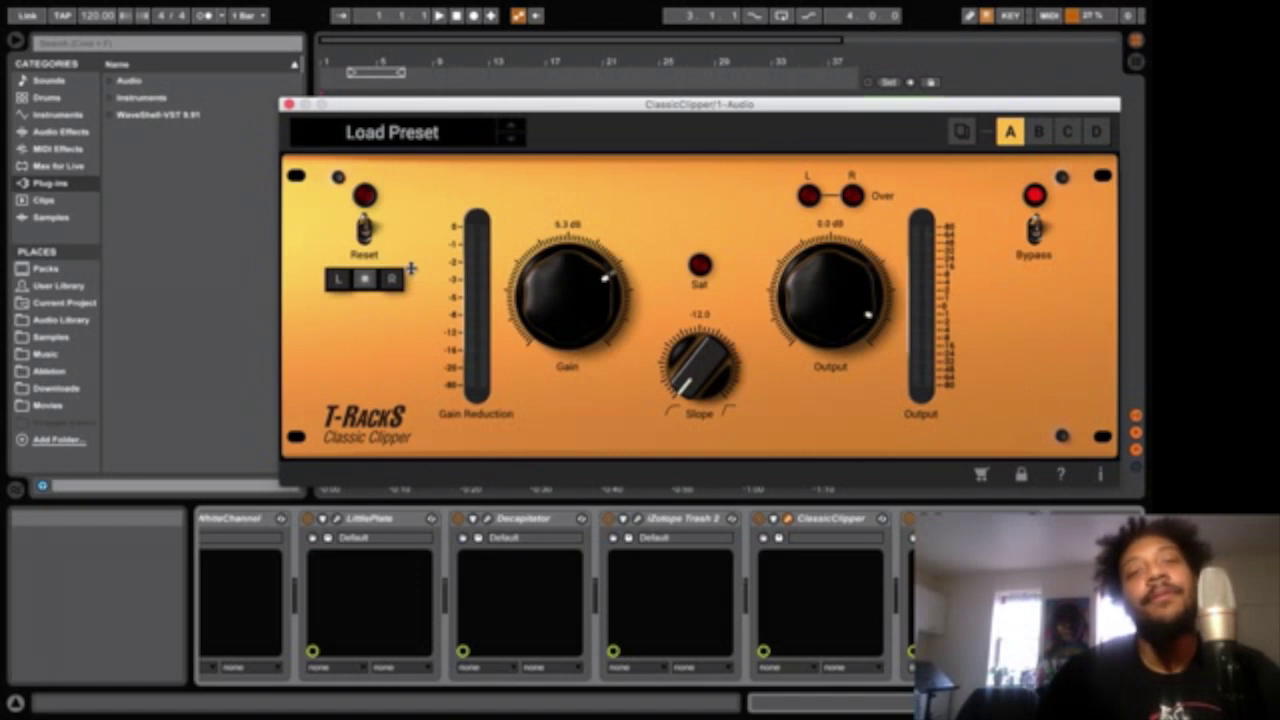
pyautogui.click(288, 105)
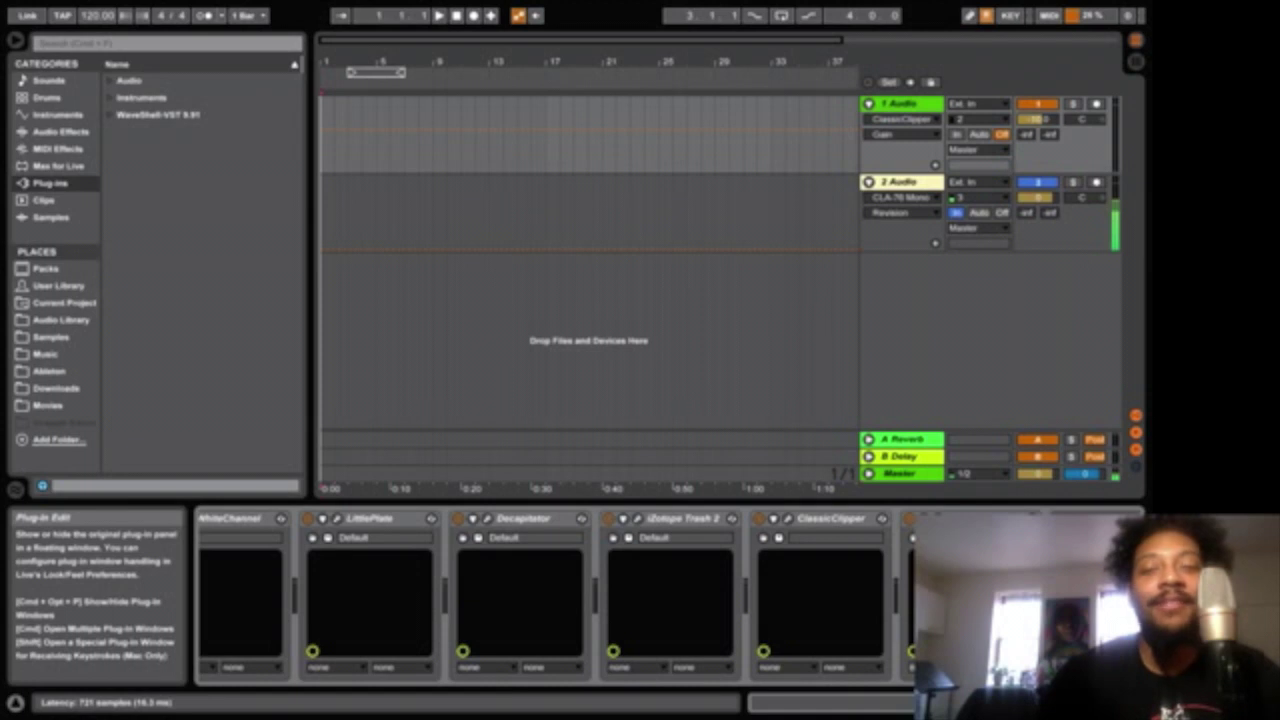
# Open Ozone 7, glance at the module list, and set the Maximizer to IRC IV.
pyautogui.click(937, 518)
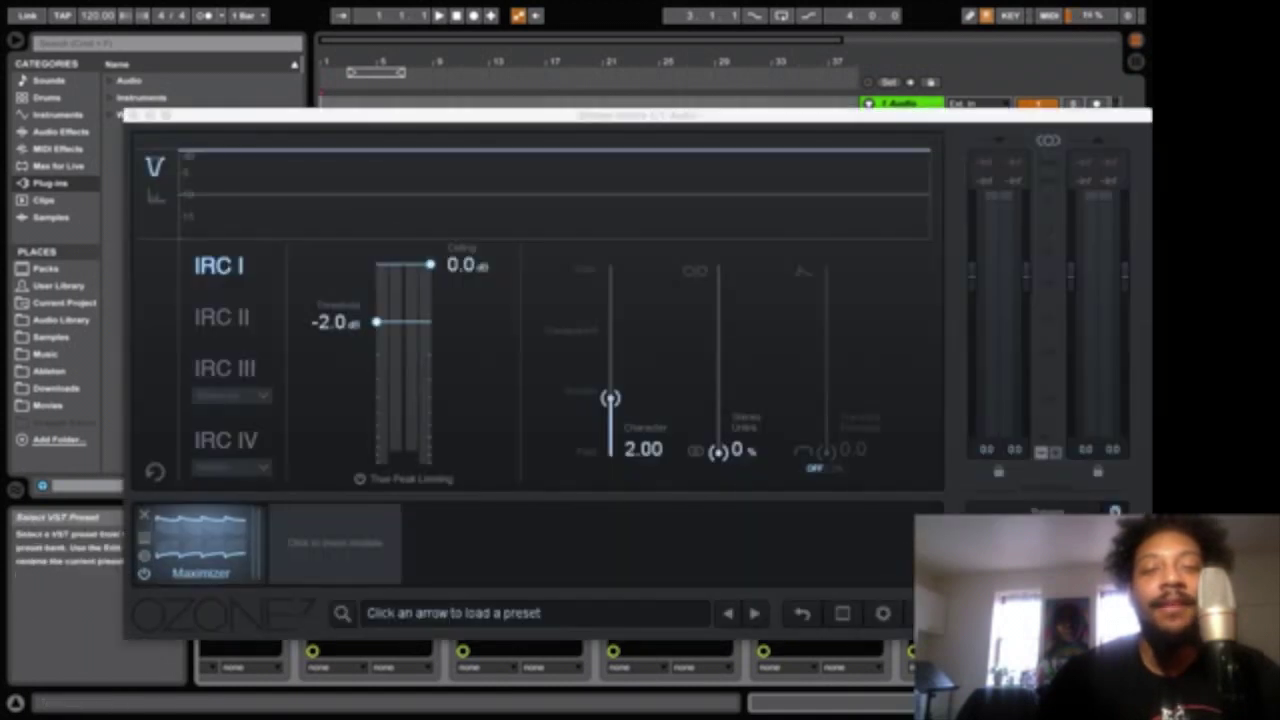
pyautogui.moveTo(393, 121); pyautogui.dragTo(377, 75)
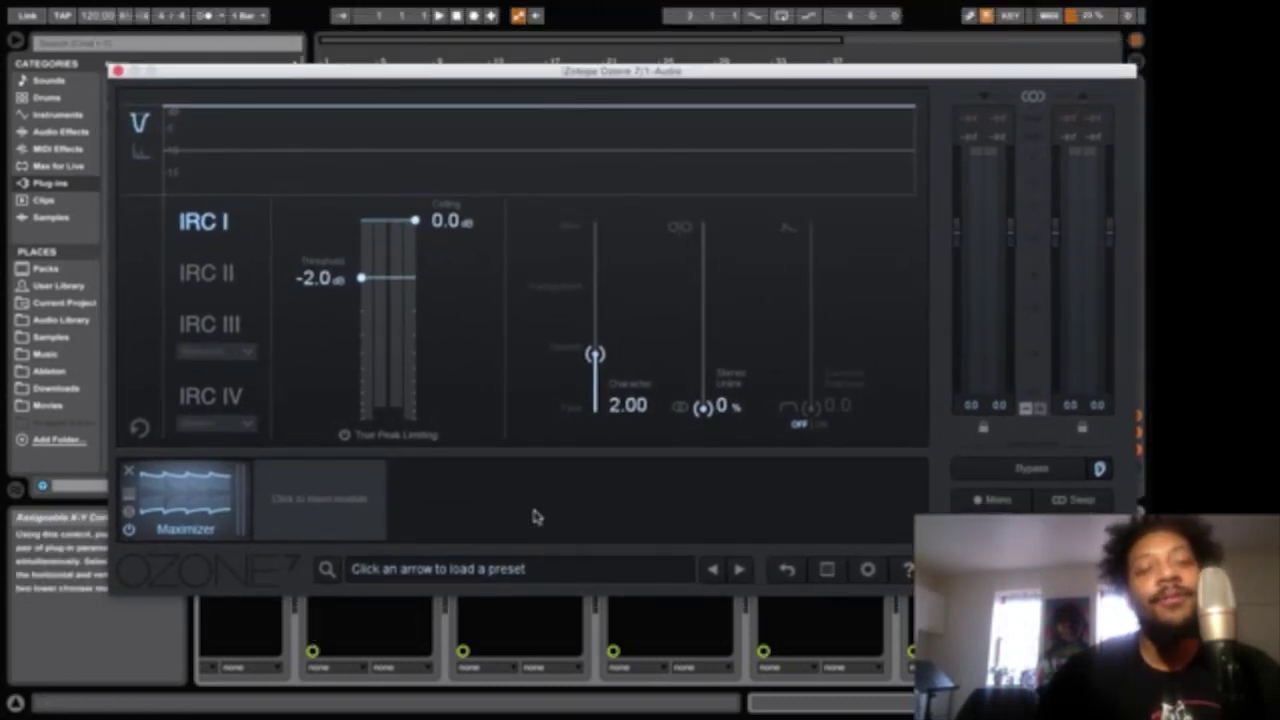
pyautogui.click(338, 508)
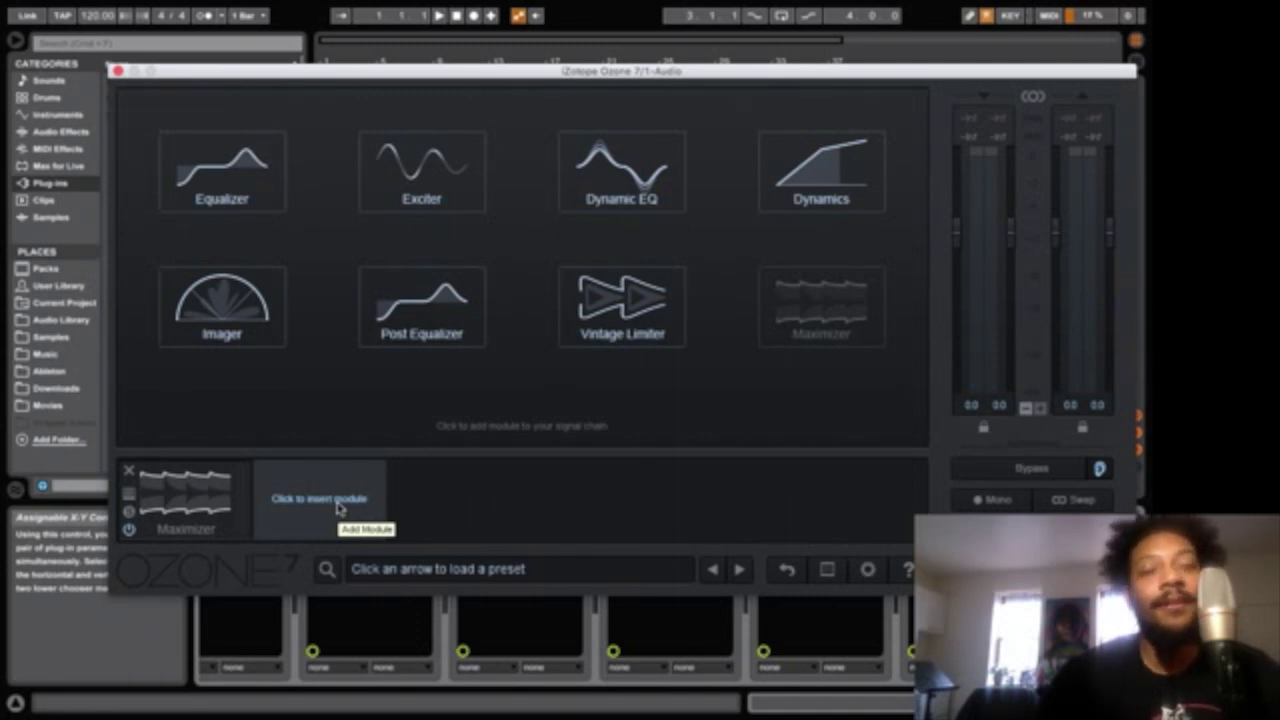
pyautogui.click(196, 506)
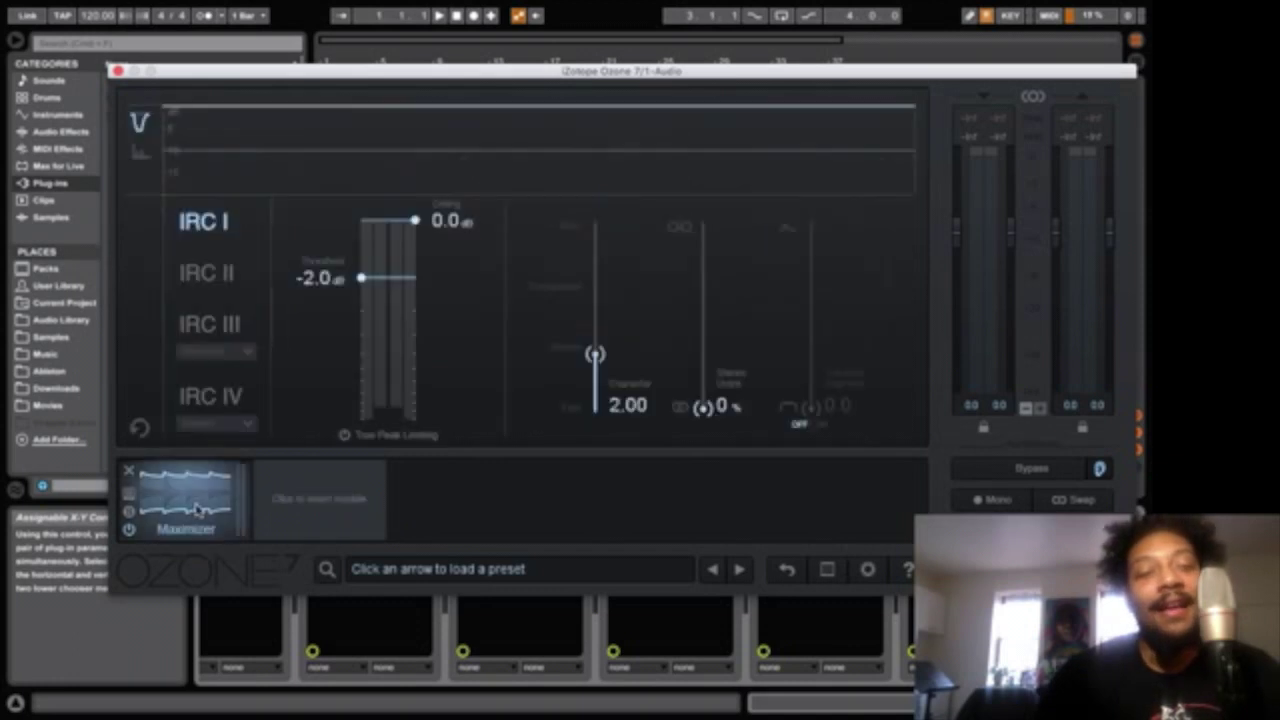
pyautogui.click(222, 398)
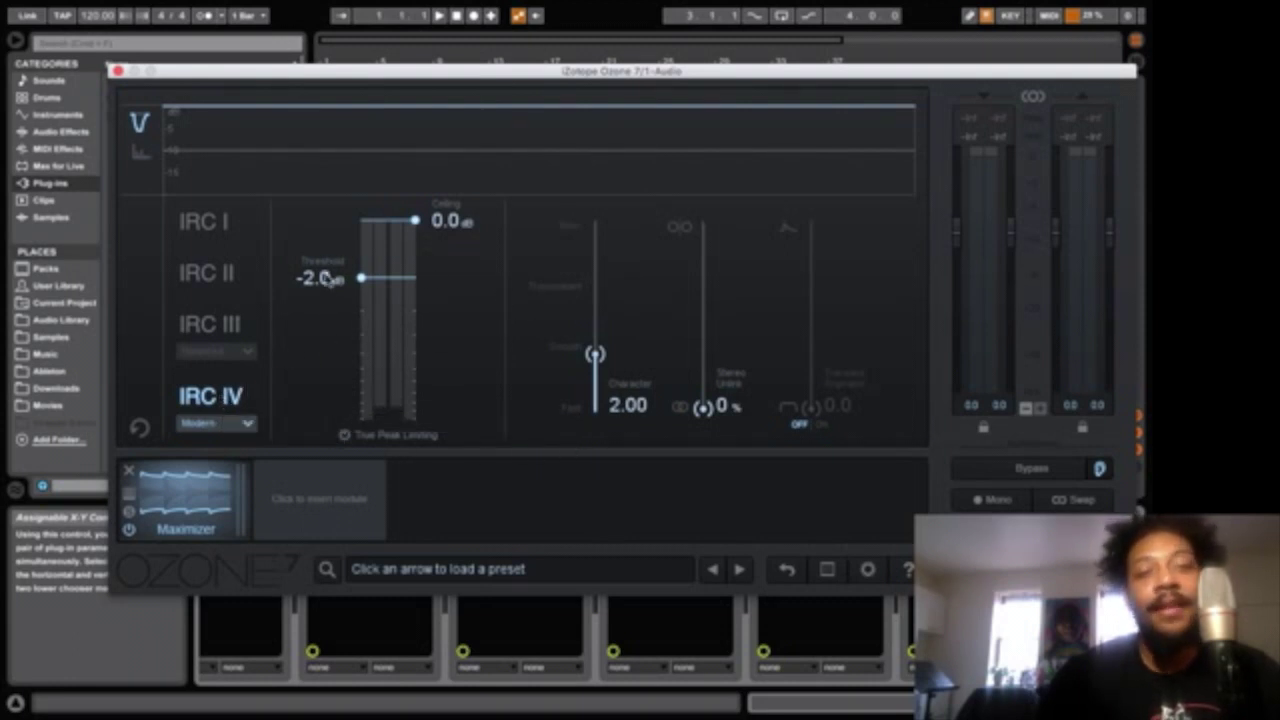
# Dial in the Ozone Maximizer: threshold -10.7 dB, Stereo Unlink 85%, Transient Emphasis on, Character 2.36.
pyautogui.moveTo(325, 283); pyautogui.dragTo(337, 377)
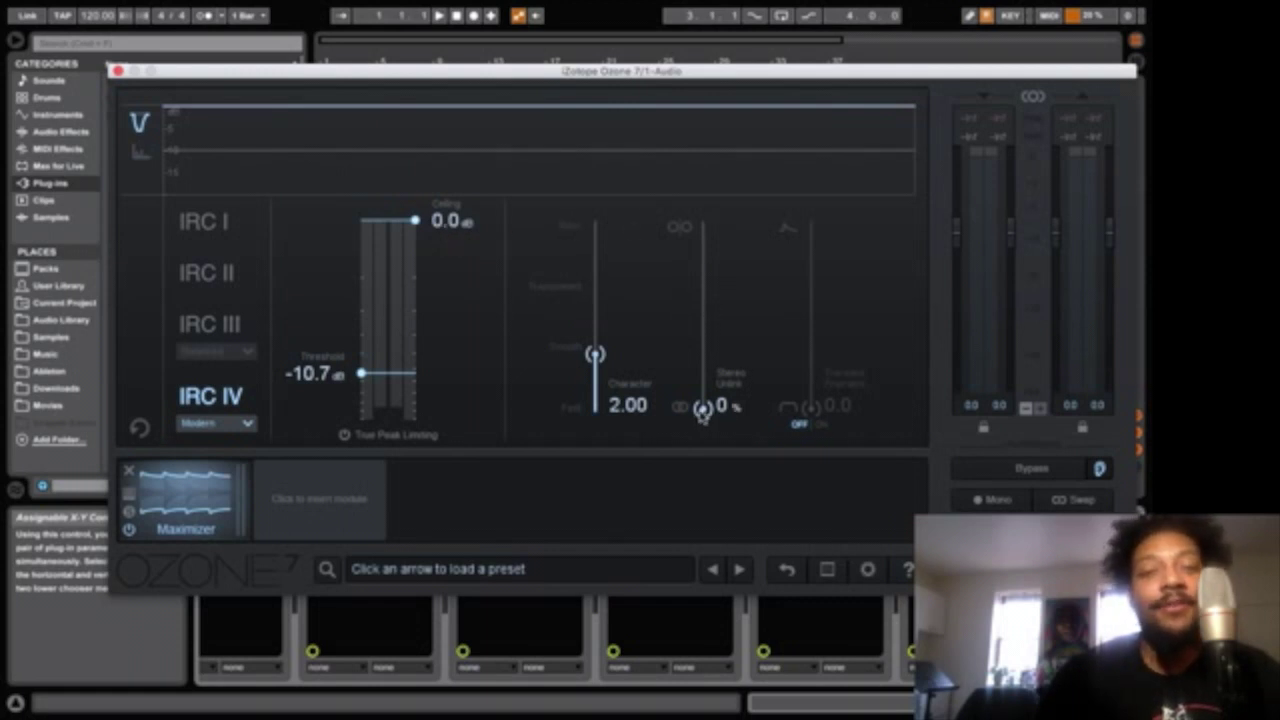
pyautogui.moveTo(703, 408); pyautogui.dragTo(663, 310)
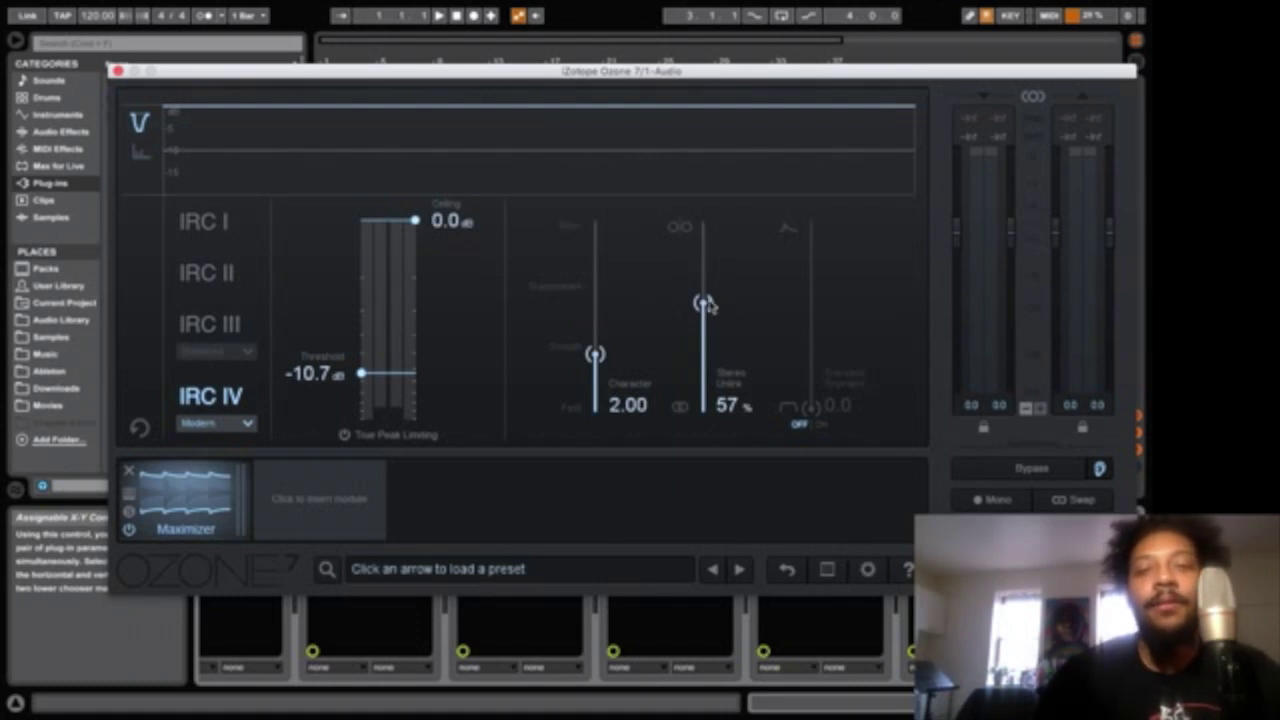
pyautogui.moveTo(704, 303); pyautogui.dragTo(704, 251)
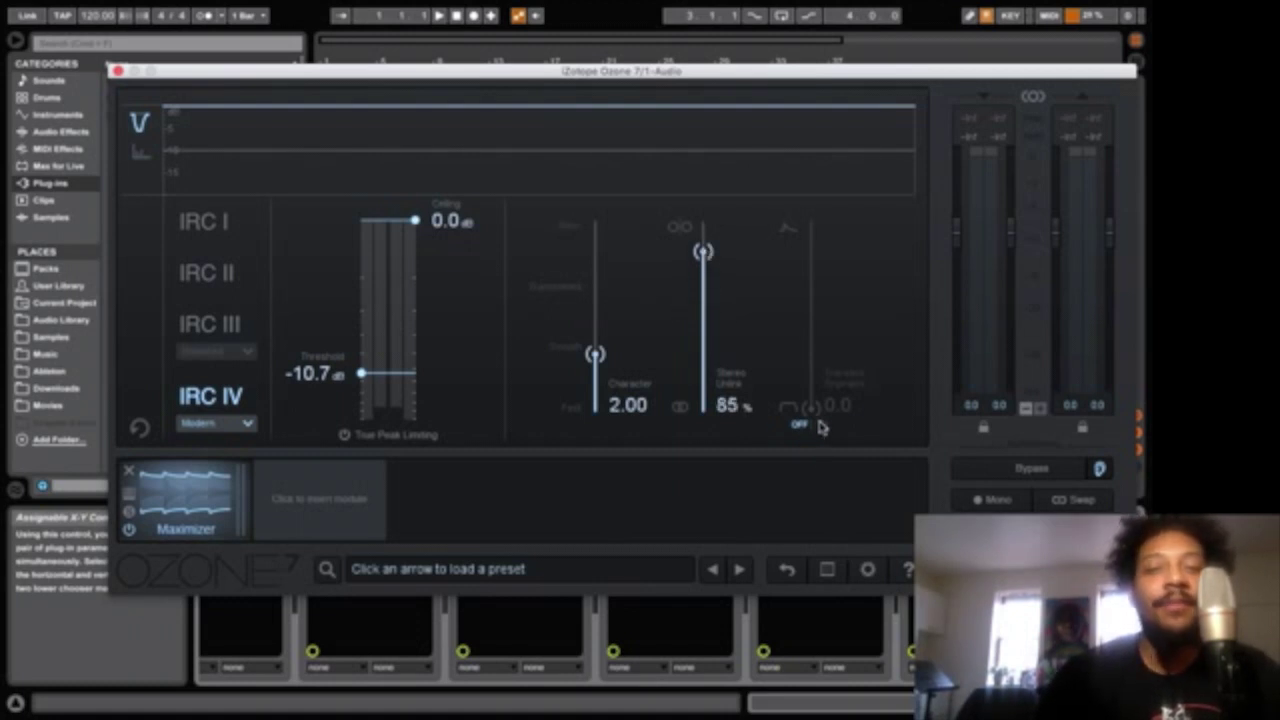
pyautogui.click(819, 425)
pyautogui.moveTo(817, 418); pyautogui.dragTo(798, 451)
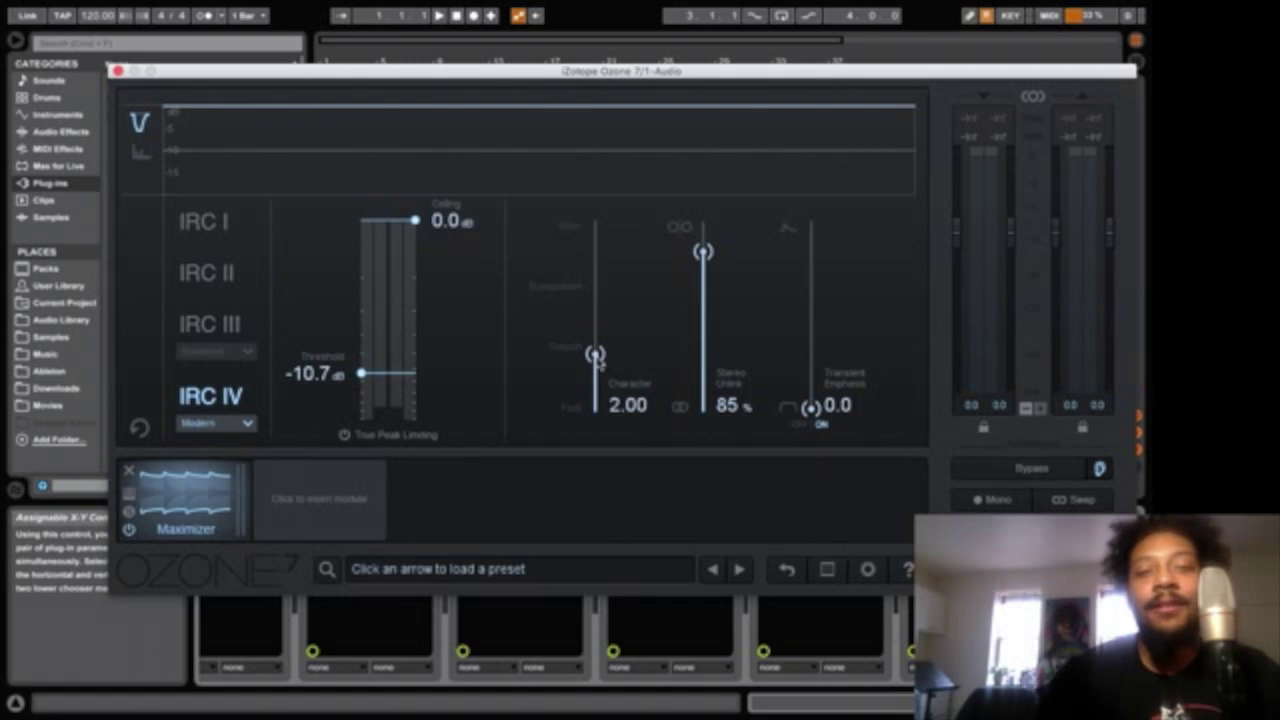
pyautogui.moveTo(596, 356)
pyautogui.mouseDown()
pyautogui.moveTo(596, 300)
pyautogui.moveTo(597, 383)
pyautogui.moveTo(595, 220)
pyautogui.moveTo(599, 405)
pyautogui.moveTo(590, 235)
pyautogui.moveTo(601, 373)
pyautogui.moveTo(597, 345)
pyautogui.mouseUp()
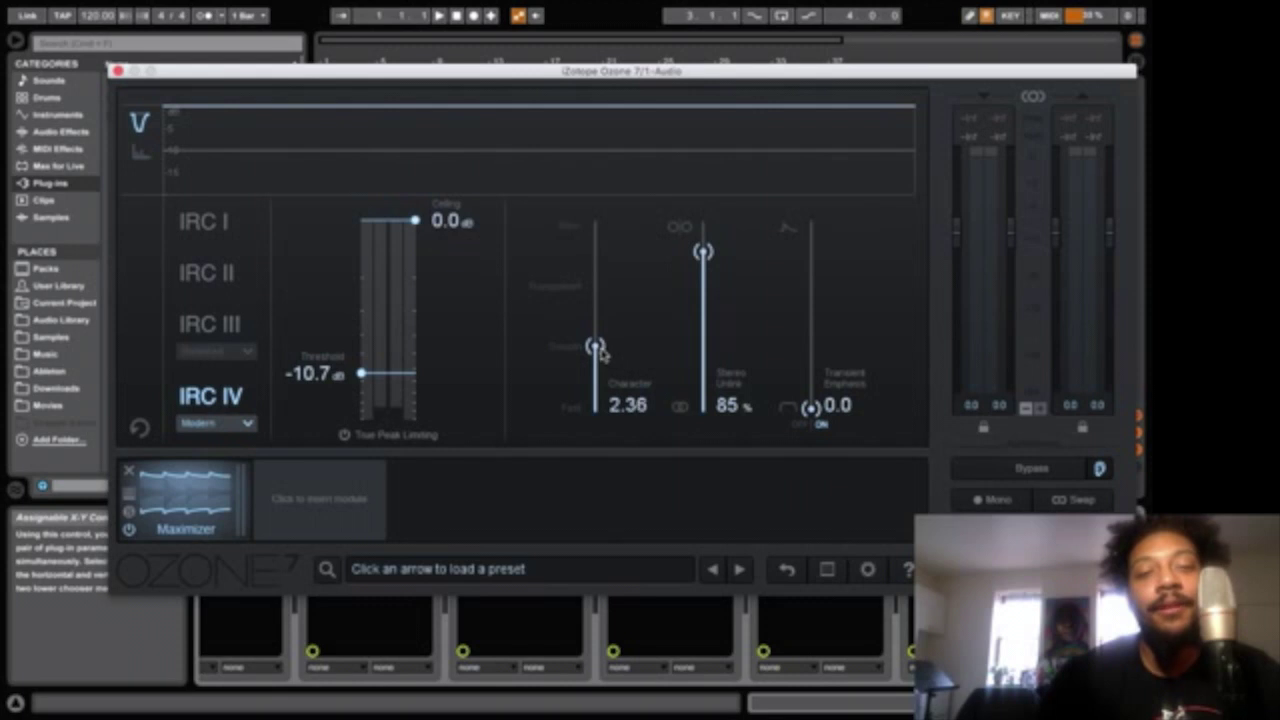